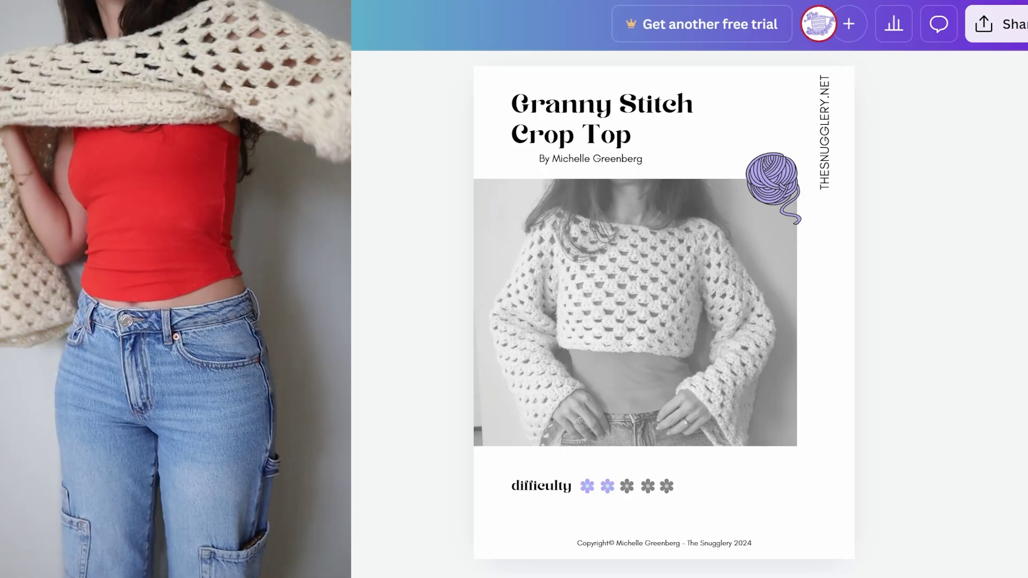
# - Look through the finished Granny Stitch Crop Top pattern, from the cover to the materials and pattern pages
pyautogui.scroll(-10, 664, 300)
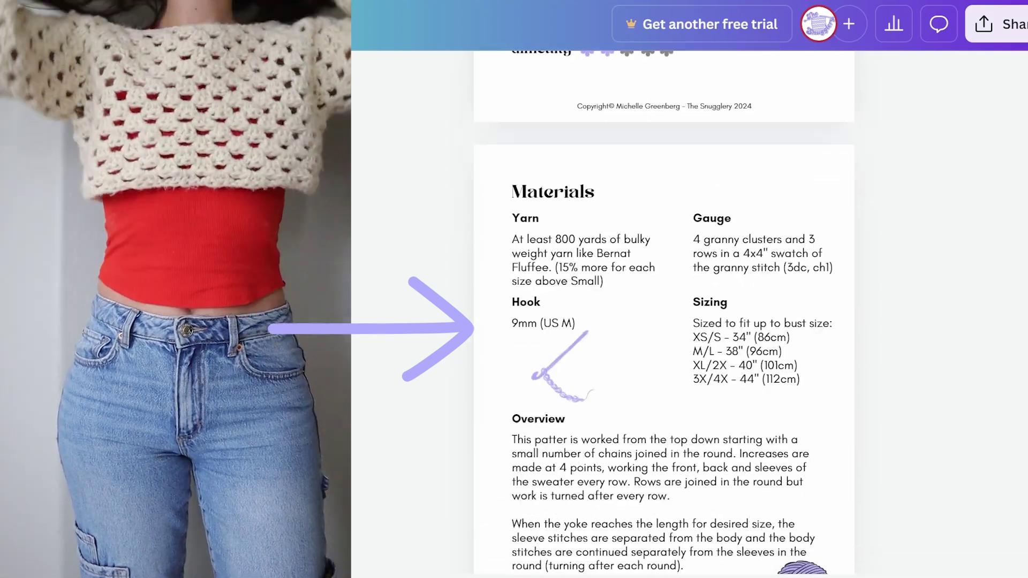
pyautogui.scroll(-9, 664, 300)
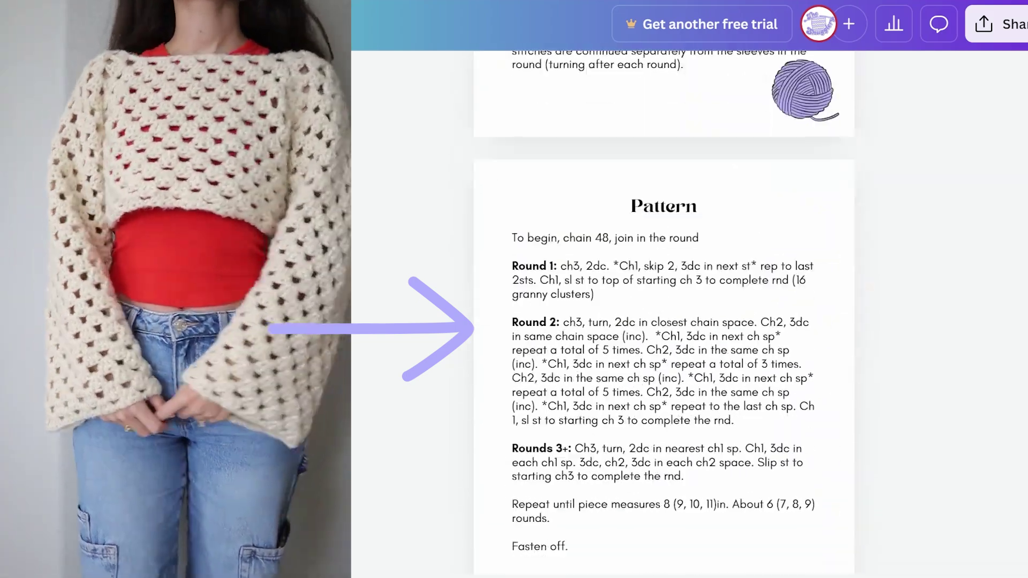
pyautogui.scroll(-9, 664, 299)
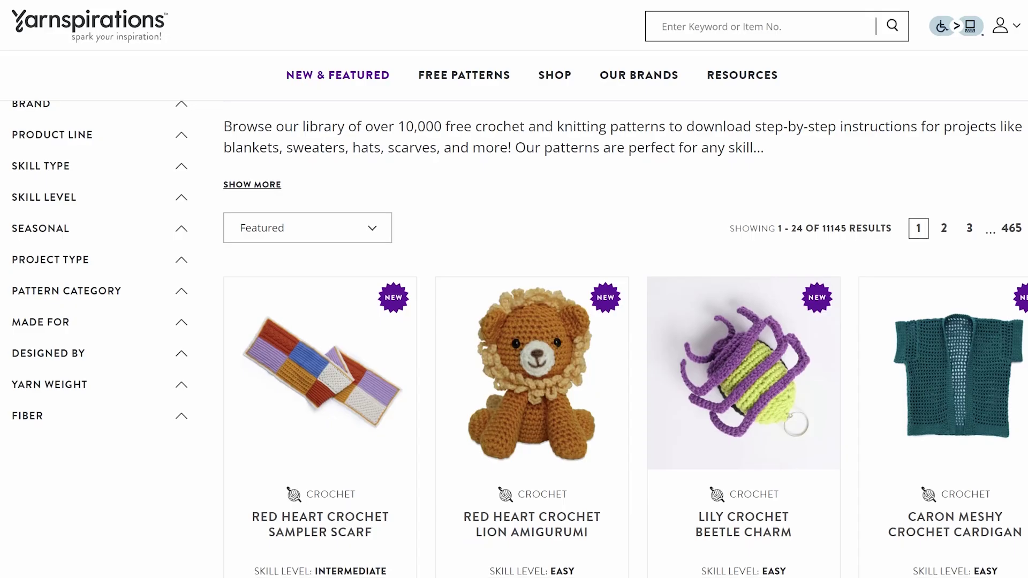
# - Browse the free crochet patterns on Yarnspirations, DROPS Design and The Snugglery, including the written instructions of a DROPS top
pyautogui.scroll(-4, 535, 321)
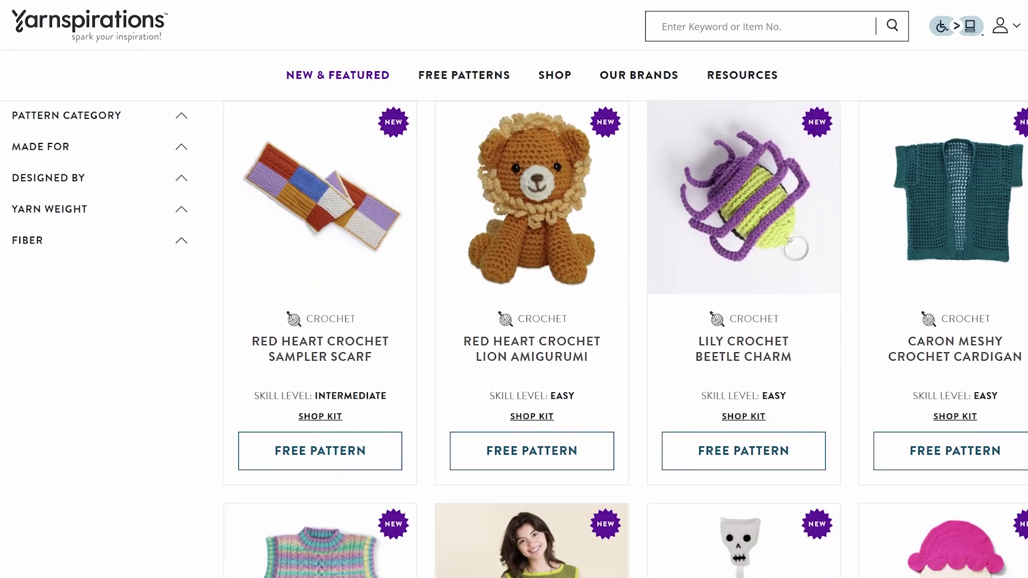
pyautogui.scroll(-6, 535, 321)
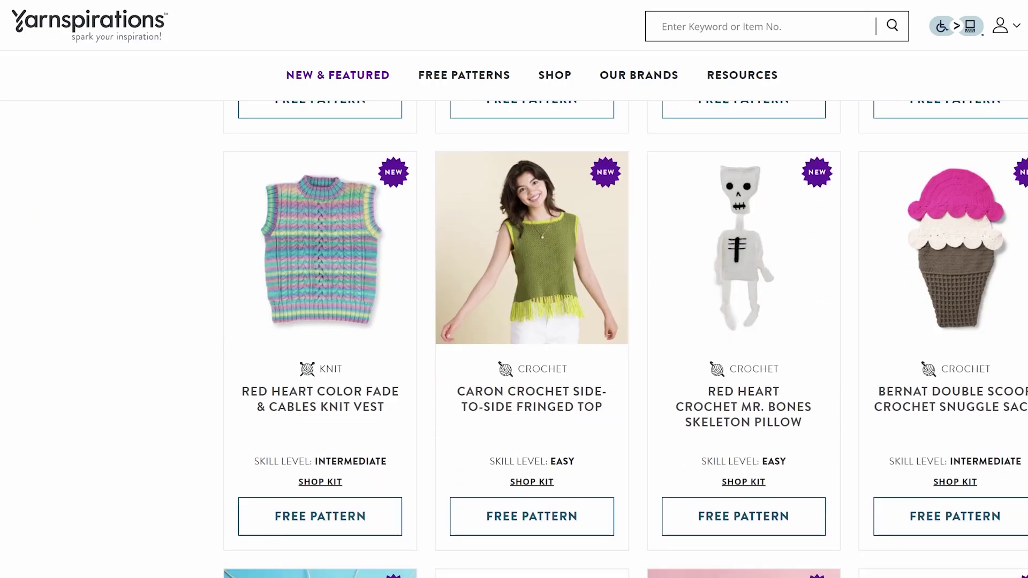
pyautogui.scroll(-2, 535, 322)
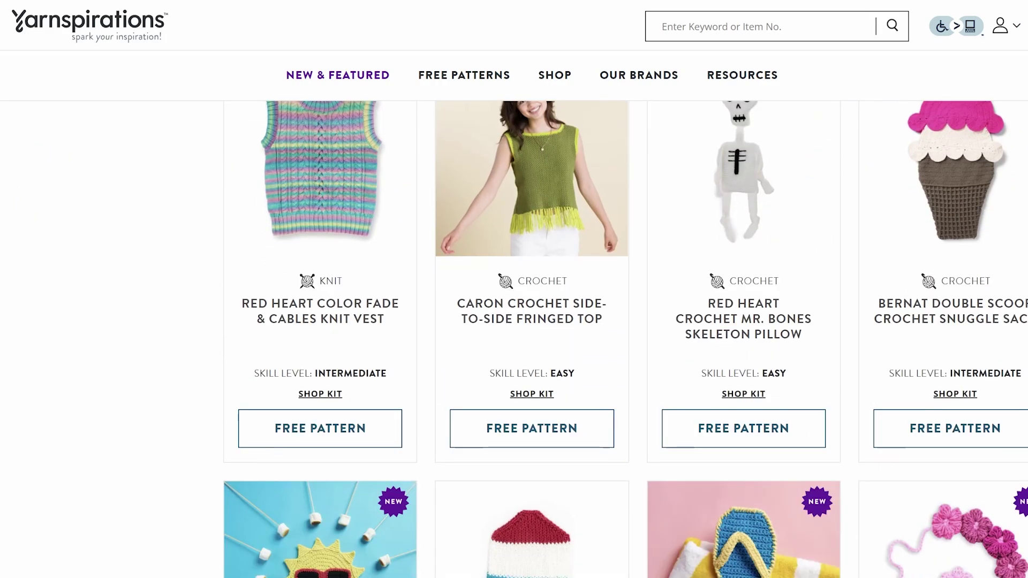
pyautogui.scroll(-2, 536, 321)
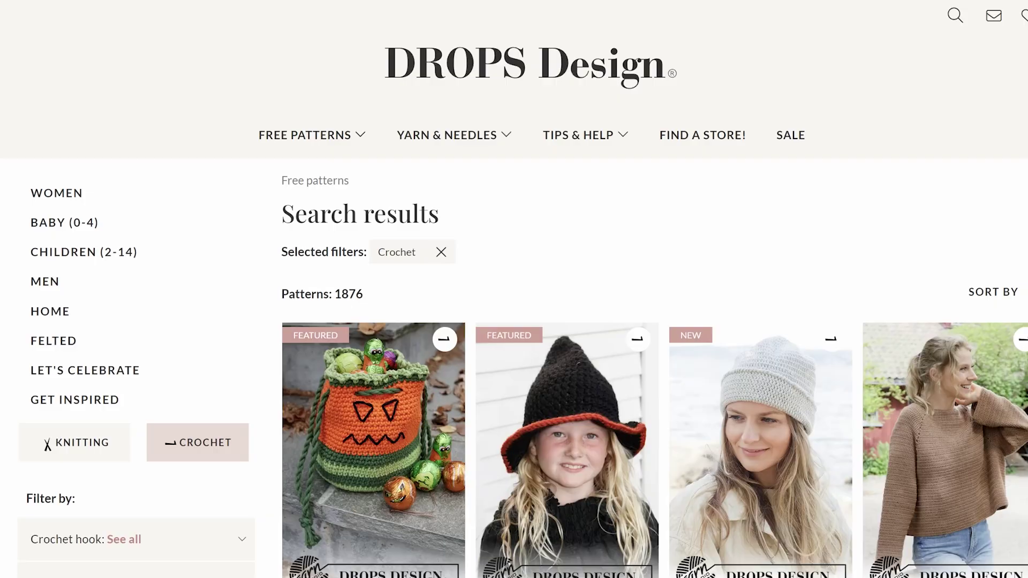
pyautogui.scroll(-5, 514, 289)
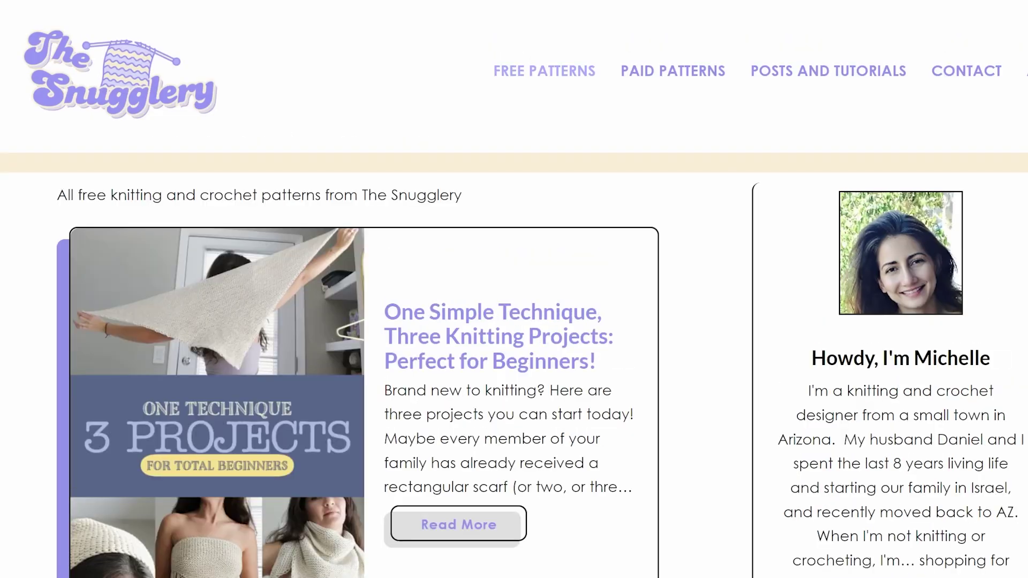
pyautogui.scroll(-6, 514, 289)
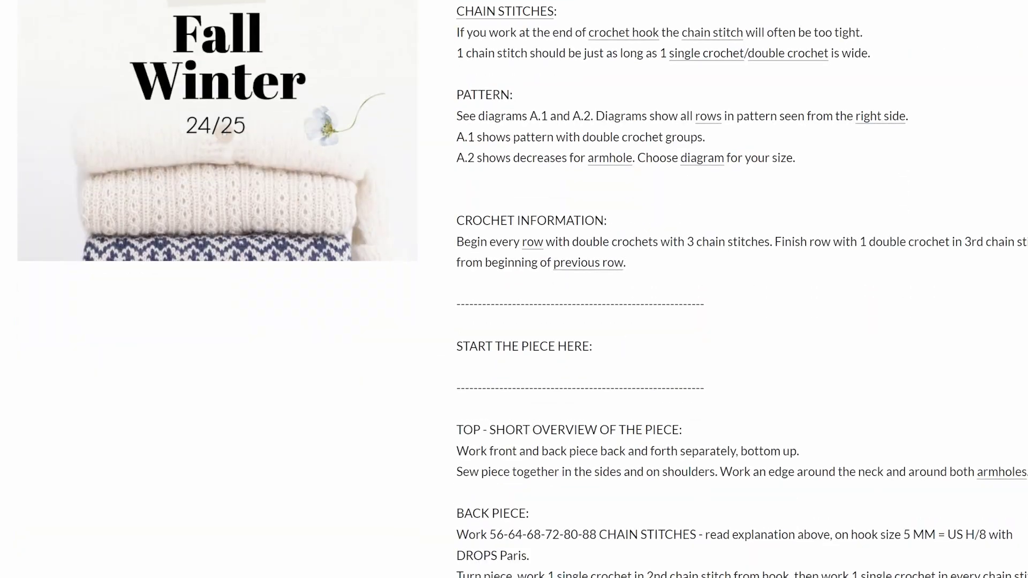
pyautogui.scroll(-2, 514, 289)
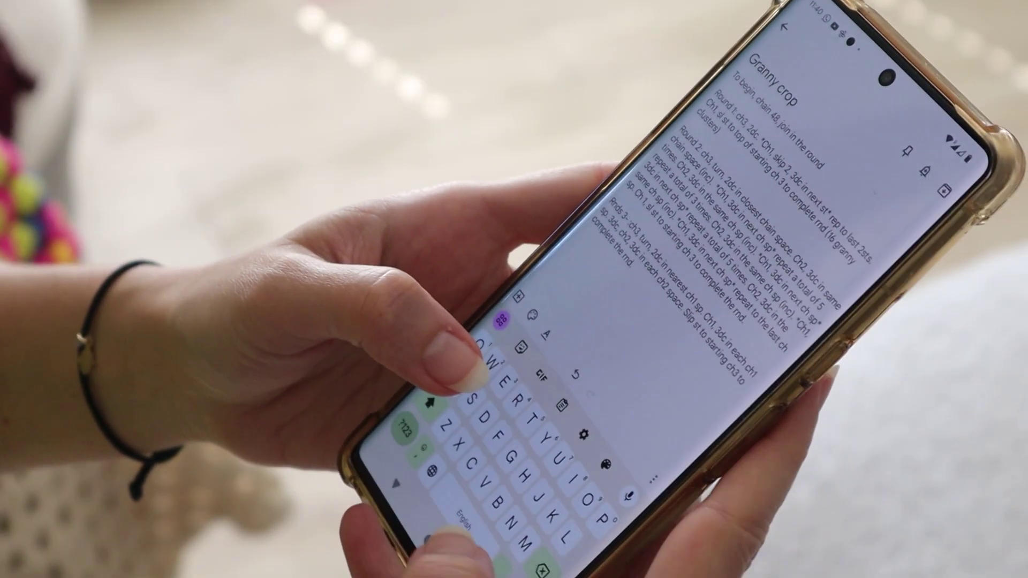
pyautogui.write('Repeat')
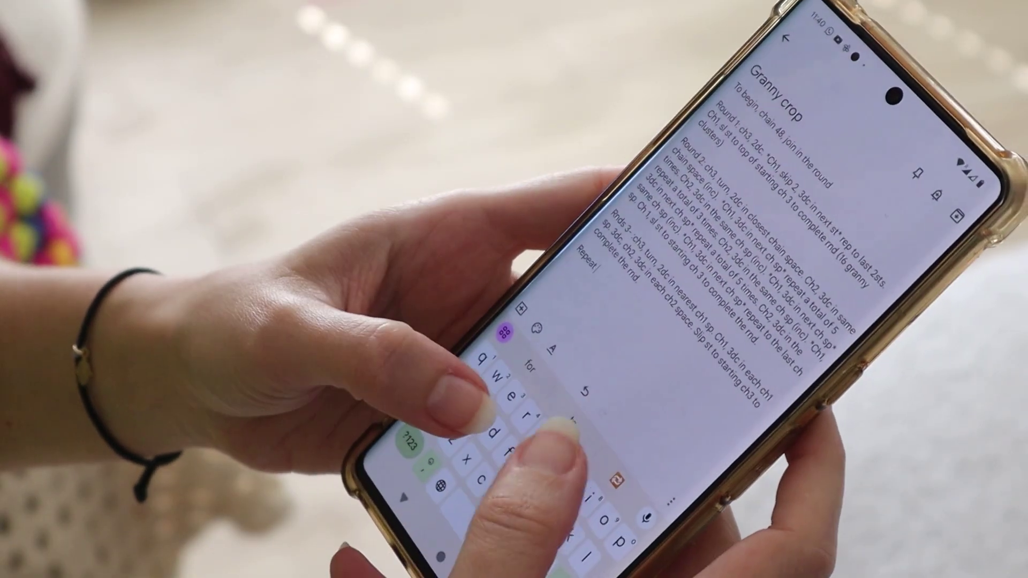
pyautogui.write(' until pie')
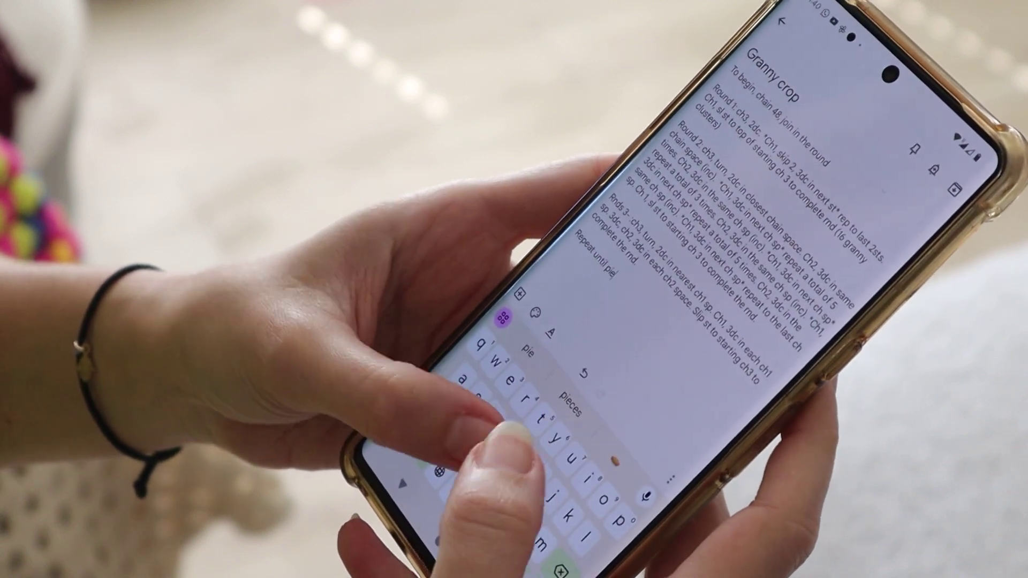
pyautogui.write('ce measur')
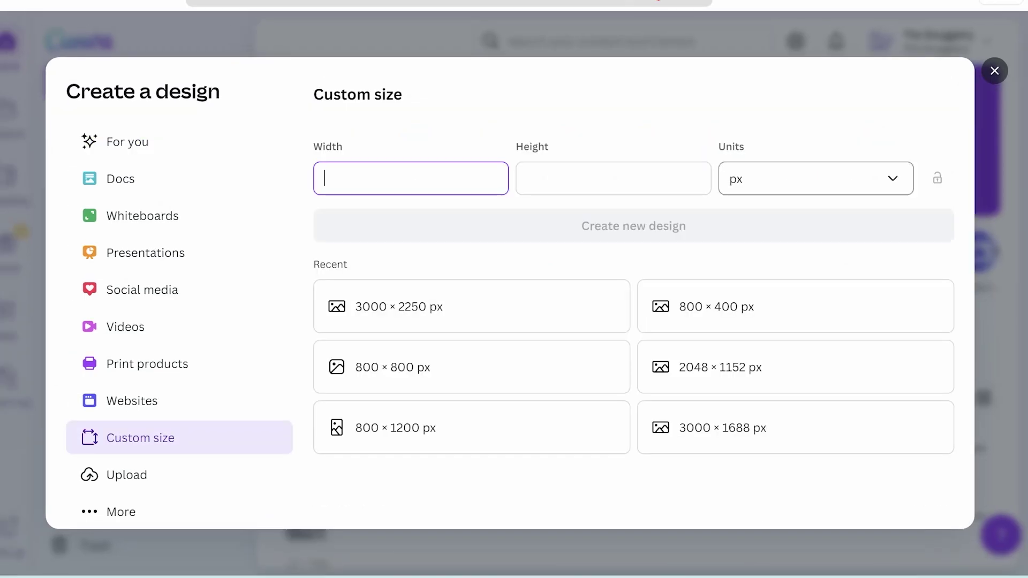
# - Create a new custom-size design 8.5 in wide and 11 in high
pyautogui.click(816, 179)
pyautogui.click(851, 259)
pyautogui.write('8.')
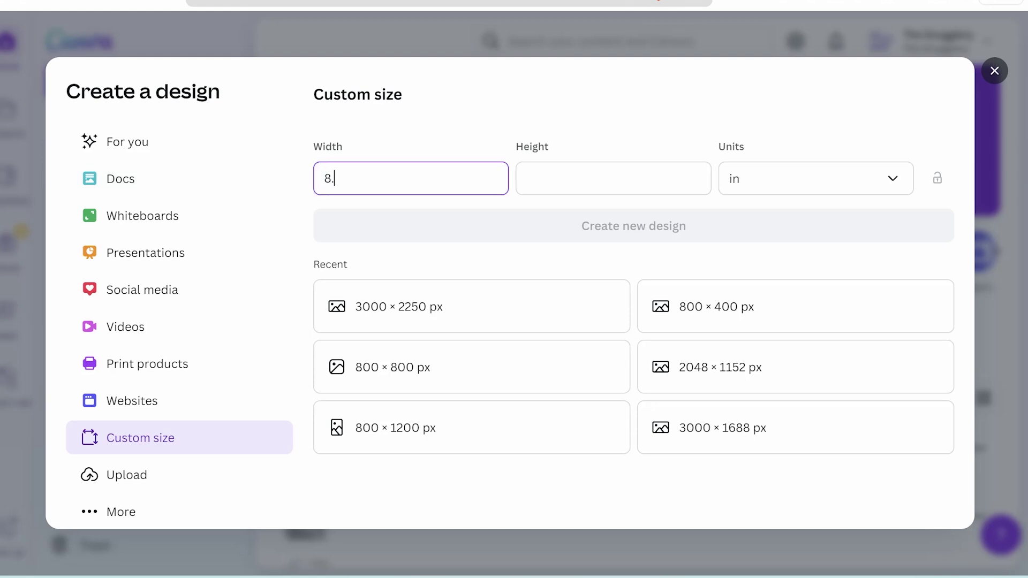
pyautogui.write('5')
pyautogui.press('Tab')
pyautogui.write('11')
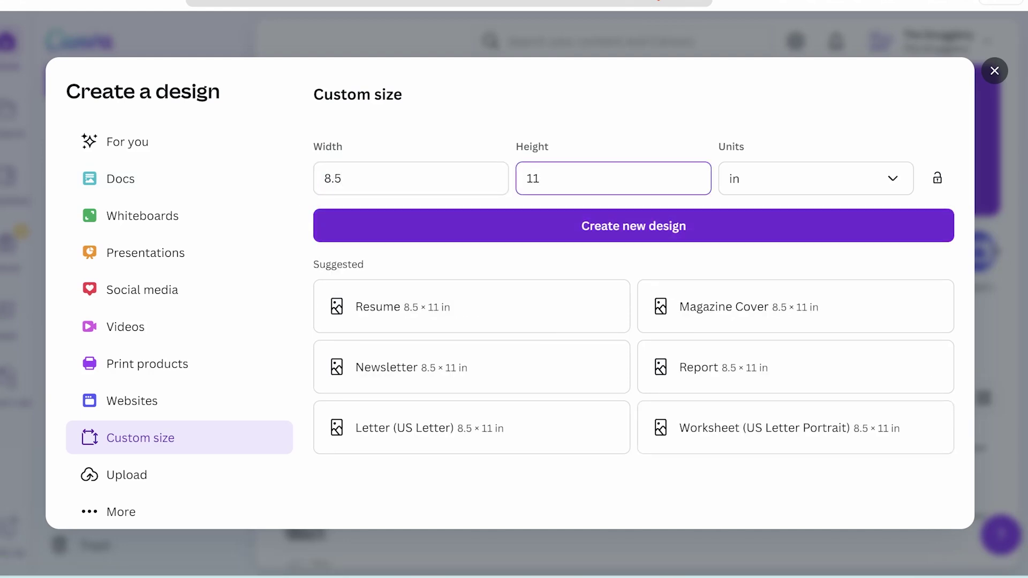
pyautogui.click(633, 225)
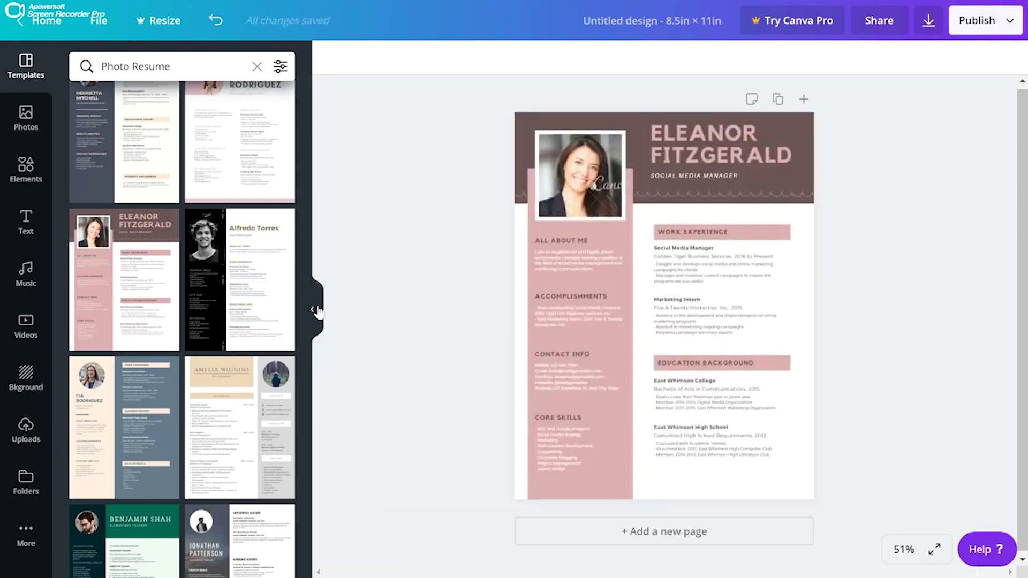
pyautogui.click(317, 309)
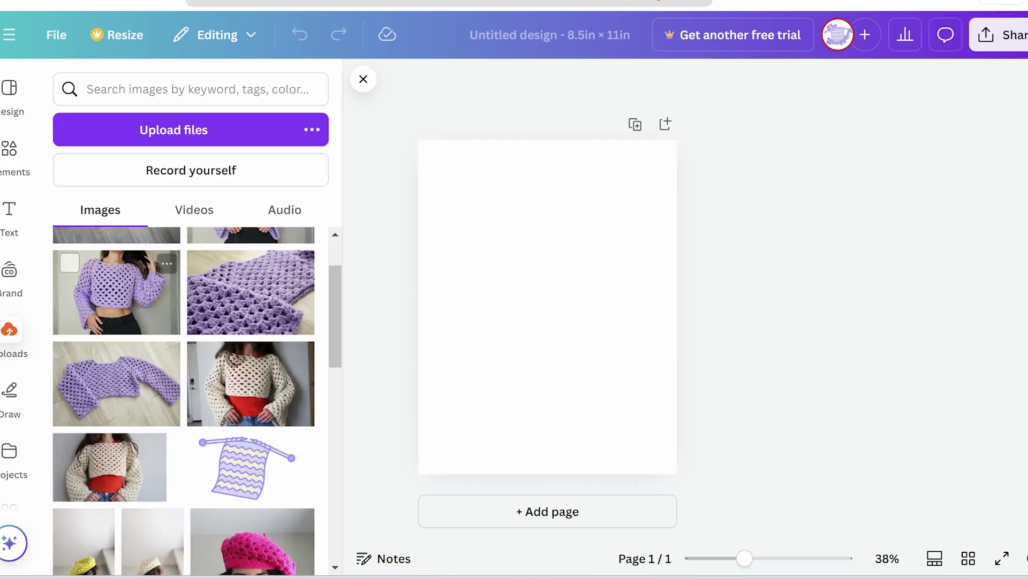
# - Place the uploaded photo of the cream crochet crop top on the page, enlarge it and let it run off the page's left edge
pyautogui.scroll(-2, 182, 375)
pyautogui.click(109, 380)
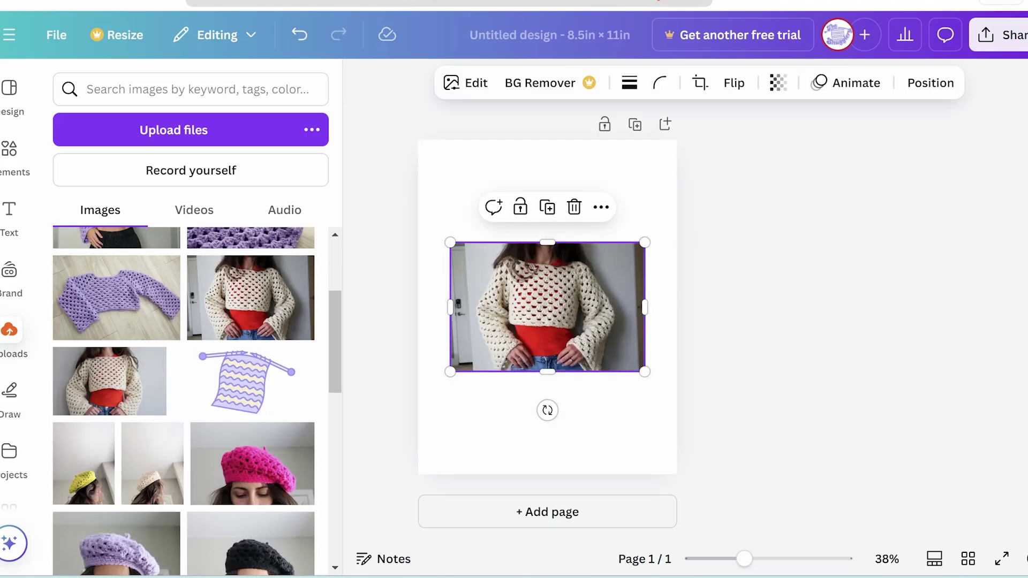
pyautogui.moveTo(547, 306); pyautogui.dragTo(496, 256)
pyautogui.moveTo(594, 321); pyautogui.dragTo(645, 374)
pyautogui.moveTo(522, 284); pyautogui.dragTo(515, 307)
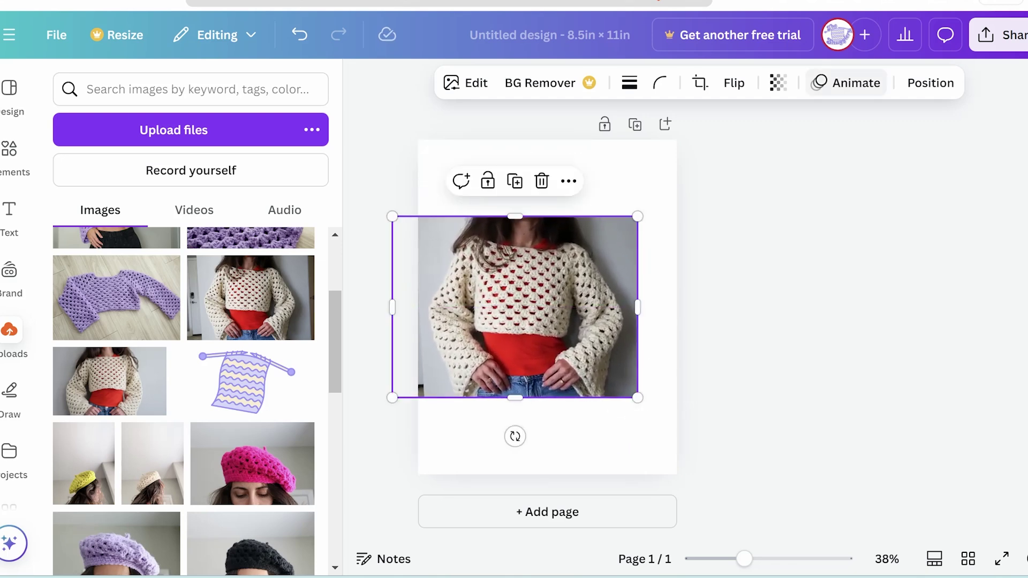
# - Turn the crop top photo black and white by removing its saturation, and set its brightness to 20
pyautogui.click(464, 83)
pyautogui.click(102, 138)
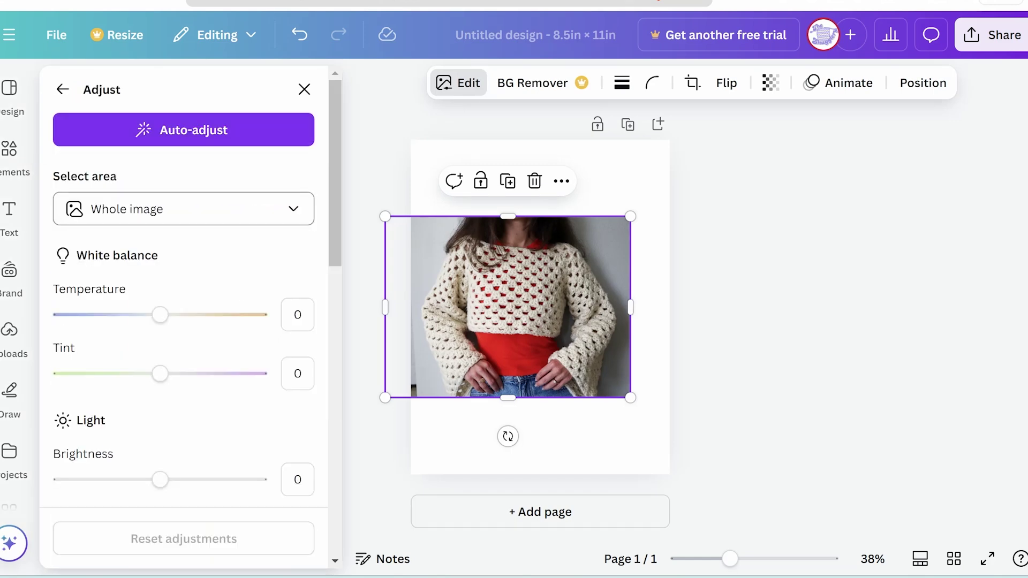
pyautogui.scroll(-6, 159, 428)
pyautogui.scroll(2, 159, 399)
pyautogui.scroll(-5, 159, 403)
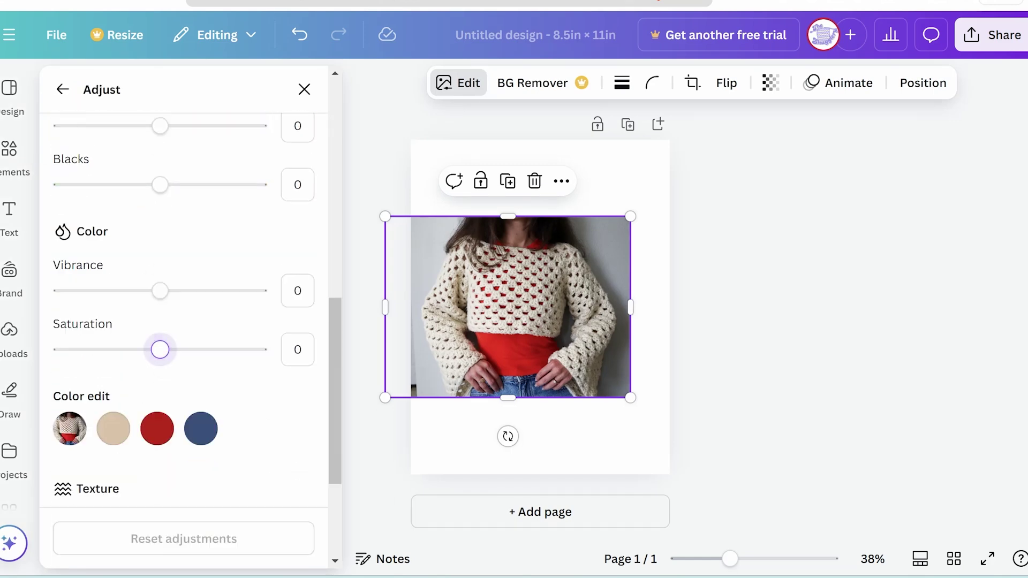
pyautogui.scroll(5, 160, 291)
pyautogui.moveTo(159, 311); pyautogui.dragTo(179, 311)
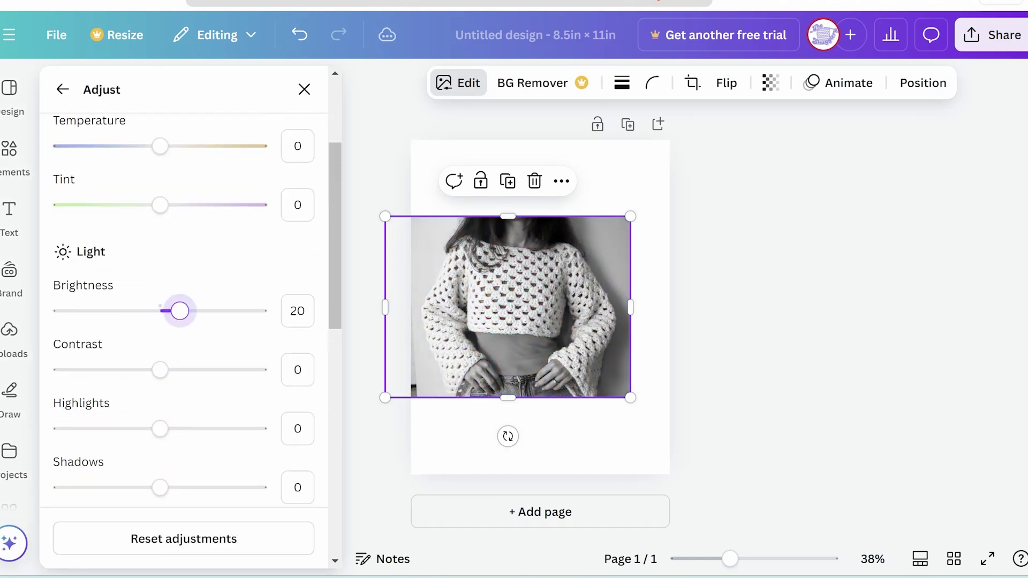
pyautogui.press('Escape')
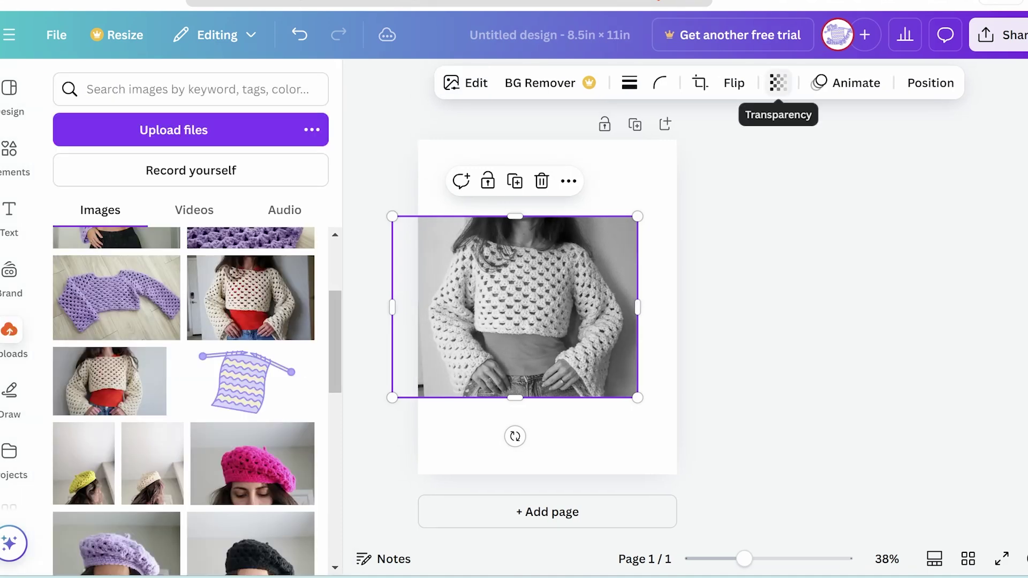
# - Set the crop top photo's transparency to 70
pyautogui.click(778, 83)
pyautogui.moveTo(823, 151); pyautogui.dragTo(781, 151)
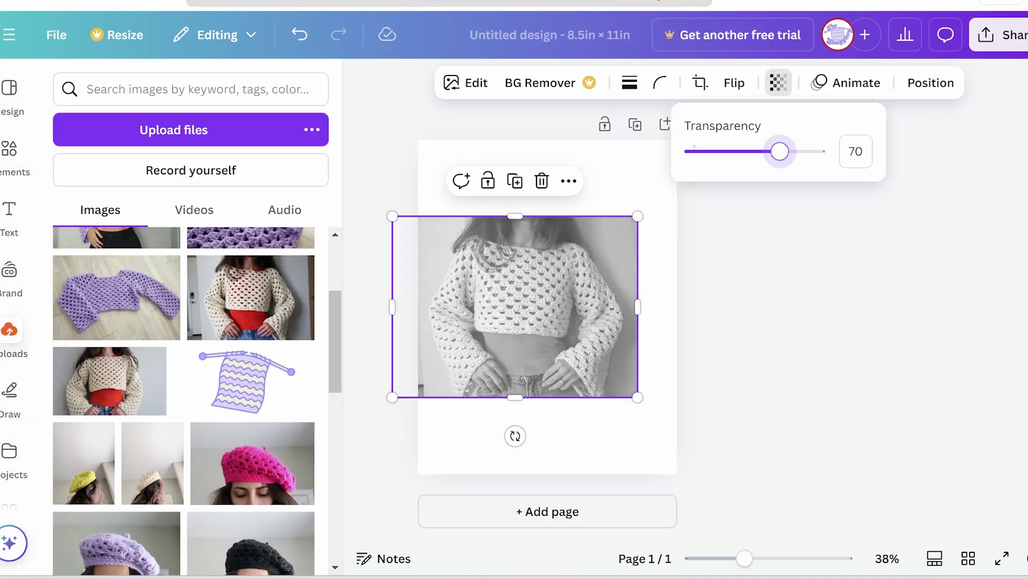
pyautogui.press('Escape')
# - Add a new text box to the cover page
pyautogui.click(9, 209)
pyautogui.click(191, 137)
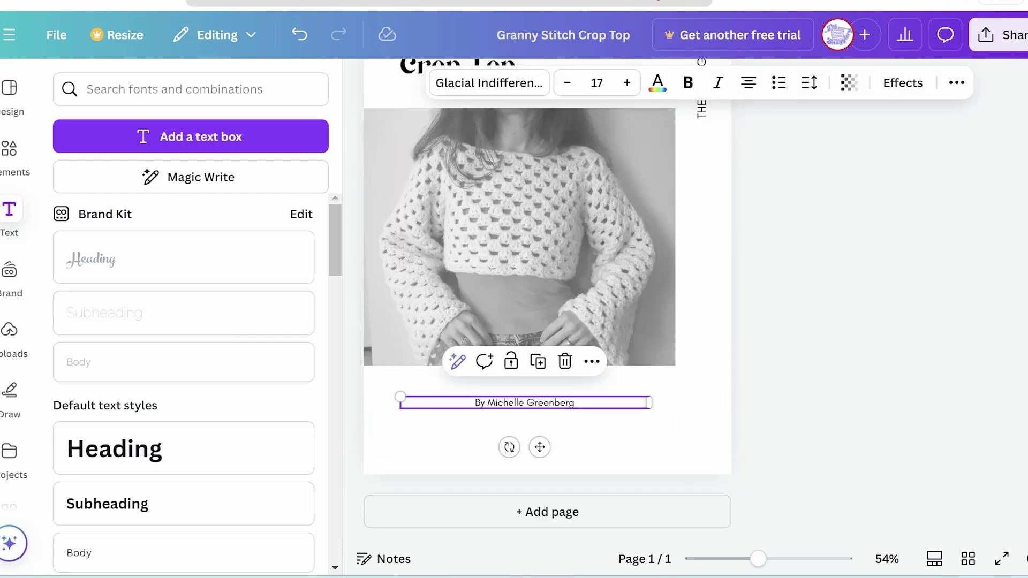
# - Replace the duplicated byline text at the foot of the page with "Copyright©", the author's full name and "- The Snugglery 2024"
pyautogui.doubleClick(541, 459)
pyautogui.hotkey('ctrl', 'c')
pyautogui.write('Co')
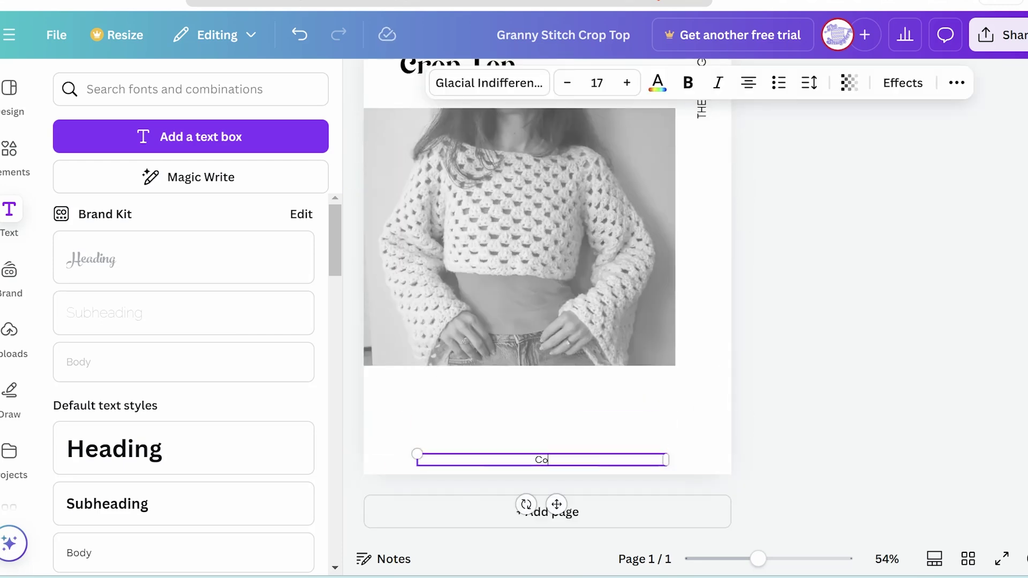
pyautogui.write('pyright')
pyautogui.doubleClick(77, 167)
pyautogui.click(354, 279)
pyautogui.click(563, 459)
pyautogui.write('©')
pyautogui.write('M')
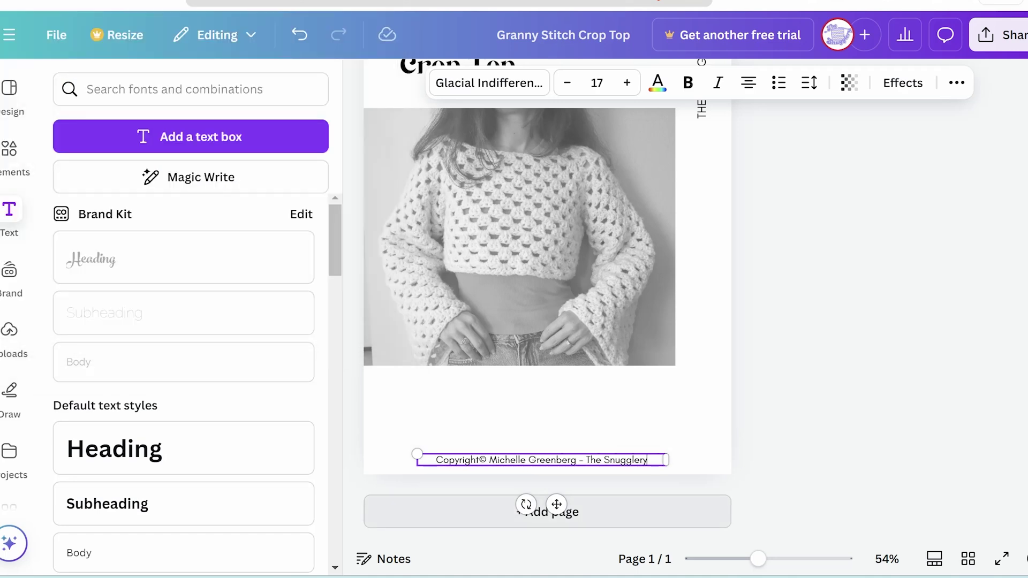
pyautogui.write('ichelle Greenberg - The Snugglery 2024')
# - Set the copyright line's font size to 12 and reposition it slightly at the foot of the page
pyautogui.click(567, 82)
pyautogui.click(626, 82)
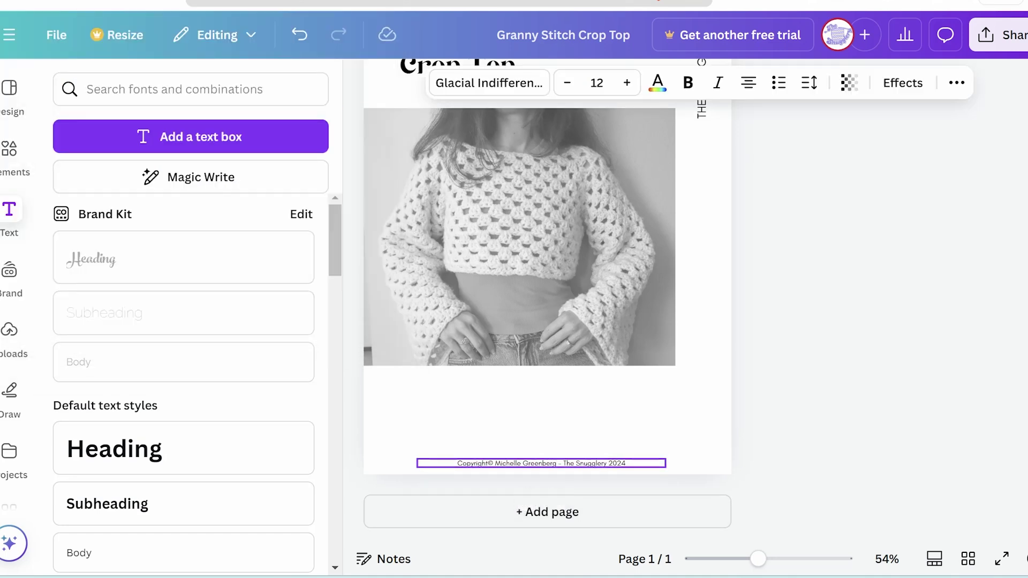
pyautogui.moveTo(541, 459); pyautogui.dragTo(547, 458)
# - Duplicate existing cover text, change the copy to "difficulty", reduce it to size 22.8 and place it below the photo
pyautogui.scroll(1, 547, 300)
pyautogui.click(458, 122)
pyautogui.hotkey('ctrl', 'd')
pyautogui.tripleClick(477, 449)
pyautogui.write('dif')
pyautogui.moveTo(494, 123); pyautogui.dragTo(444, 508)
pyautogui.click(567, 83)
# - Search the graphics for "flowers", place a small pink flower beside the word "difficulty" and add a duplicate next to it
pyautogui.click(9, 156)
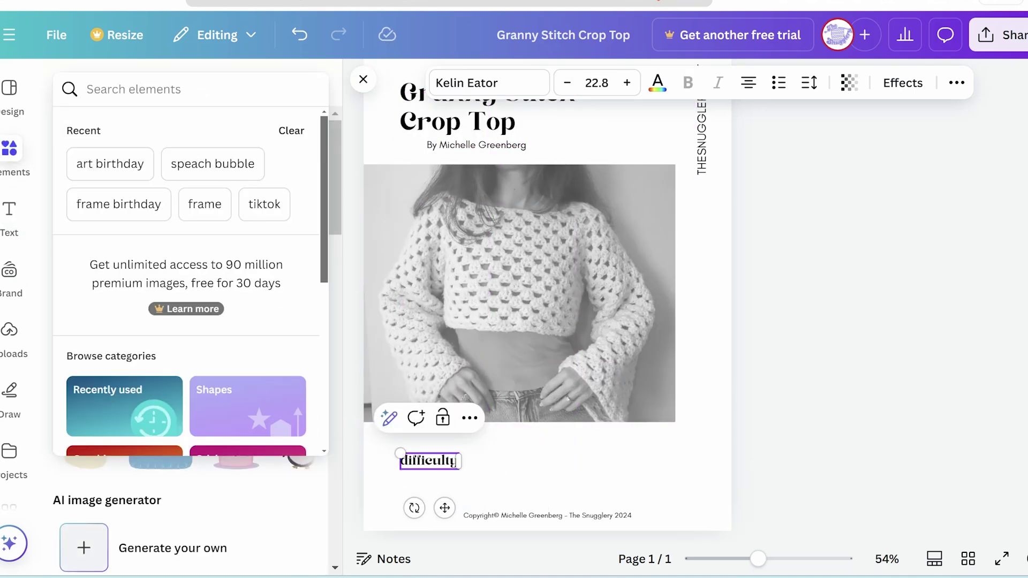
pyautogui.write('flowers')
pyautogui.press('Return')
pyautogui.click(113, 130)
pyautogui.scroll(-5, 184, 321)
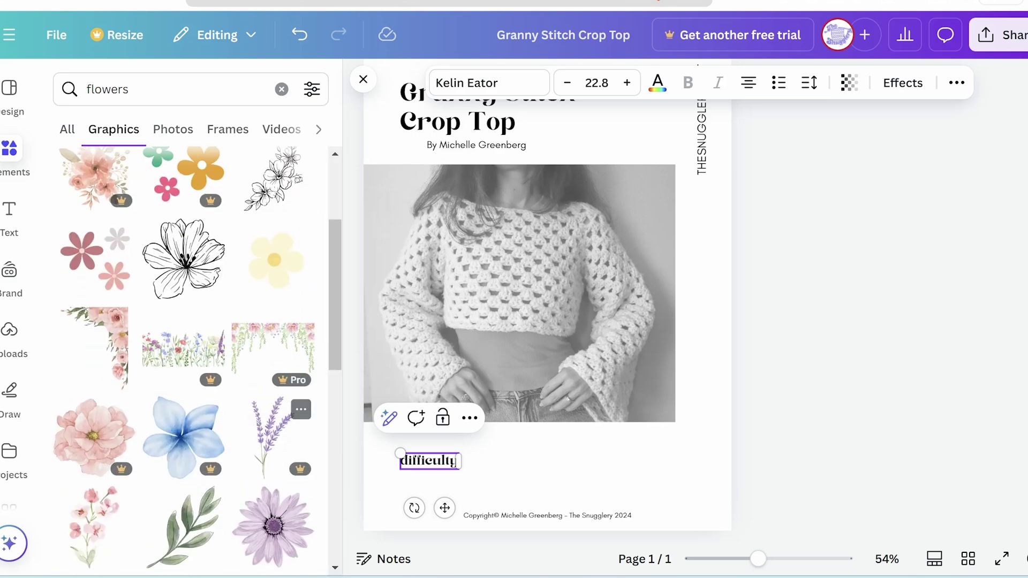
pyautogui.click(94, 279)
pyautogui.moveTo(547, 295); pyautogui.dragTo(476, 461)
pyautogui.hotkey('ctrl', 'd')
pyautogui.moveTo(482, 467); pyautogui.dragTo(498, 461)
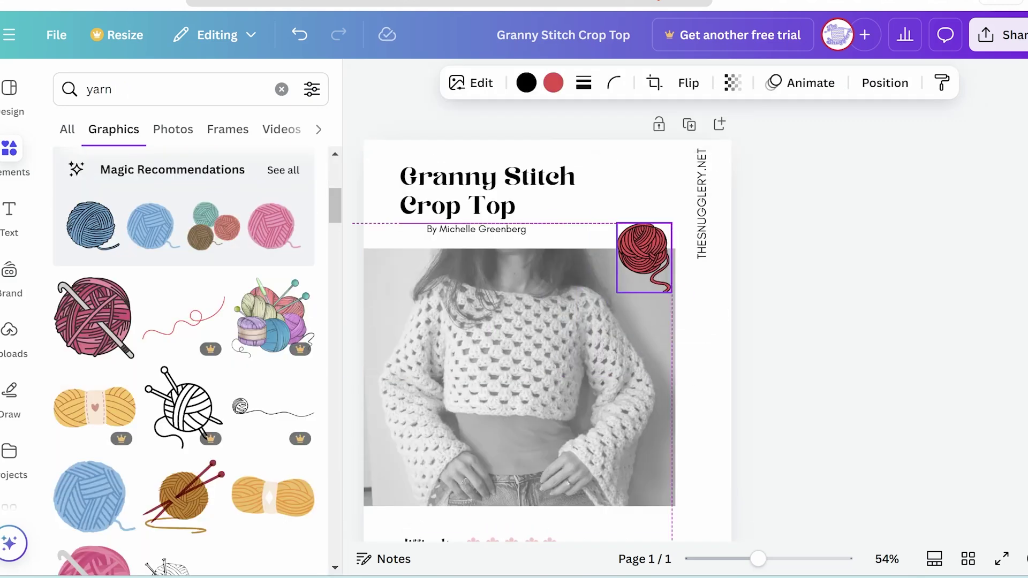
# - Recolor the red yarn ball at the photo's upper corner with the brand lavender
pyautogui.click(652, 257)
pyautogui.click(553, 82)
pyautogui.click(71, 331)
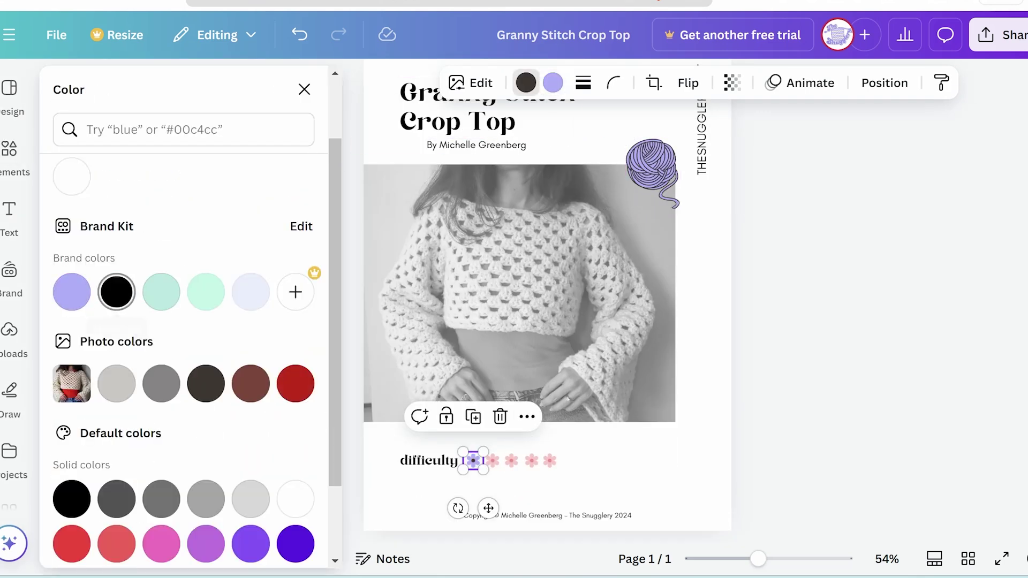
# - Give the first difficulty flower a mint center, and the second one a mint center and lavender petals
pyautogui.click(161, 292)
pyautogui.click(493, 460)
pyautogui.click(71, 292)
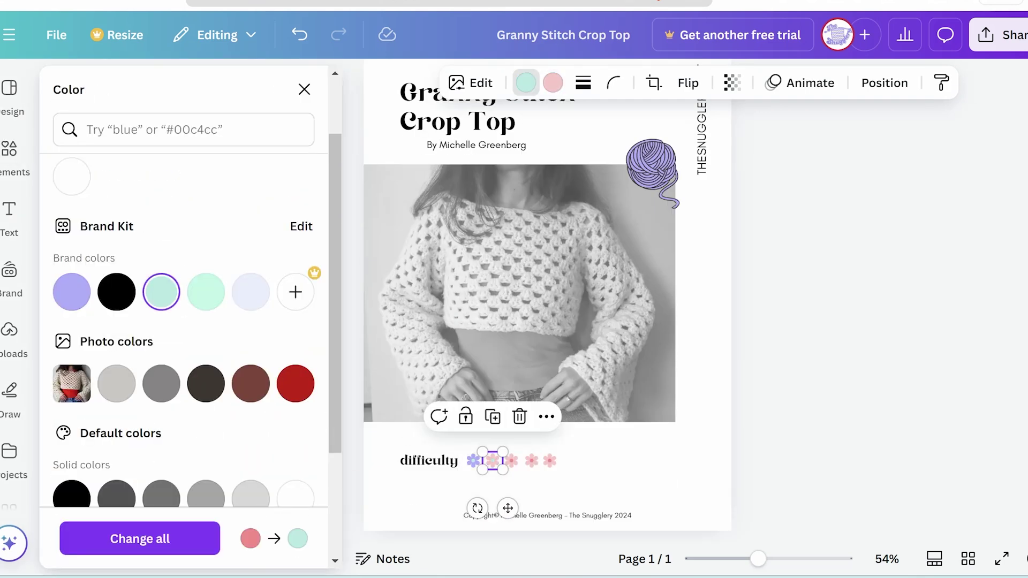
pyautogui.click(552, 82)
pyautogui.click(71, 292)
# - Recolor the third and fourth difficulty flowers with dark gray petals and light gray centers from the photo colors
pyautogui.click(511, 461)
pyautogui.click(161, 383)
pyautogui.click(526, 82)
pyautogui.click(116, 467)
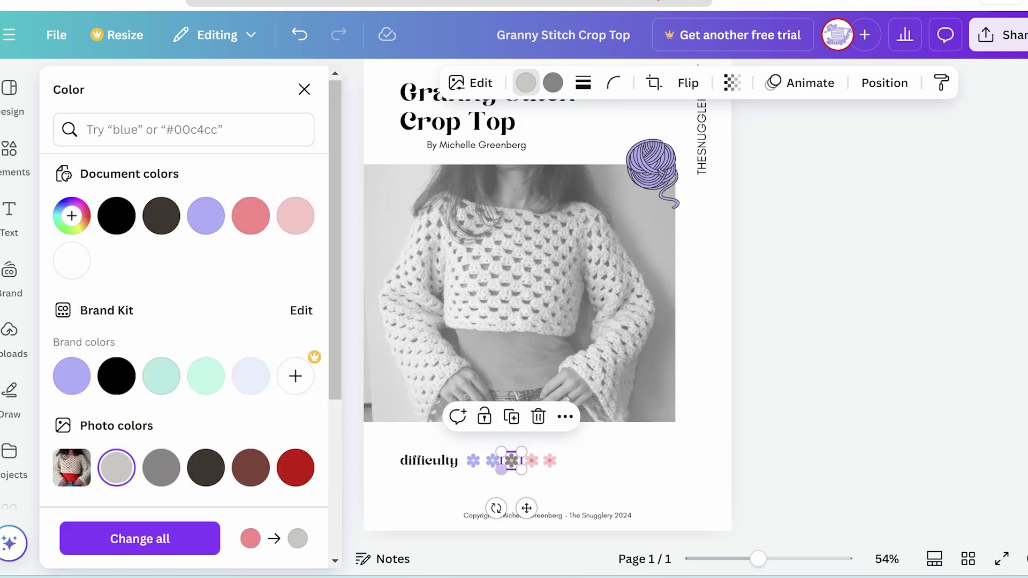
pyautogui.click(531, 460)
pyautogui.click(553, 82)
pyautogui.click(161, 468)
pyautogui.click(526, 82)
pyautogui.click(116, 467)
# - Recolor the petals of the fifth difficulty flower with the dark gray from the photo colors
pyautogui.click(549, 460)
pyautogui.click(552, 82)
pyautogui.click(162, 467)
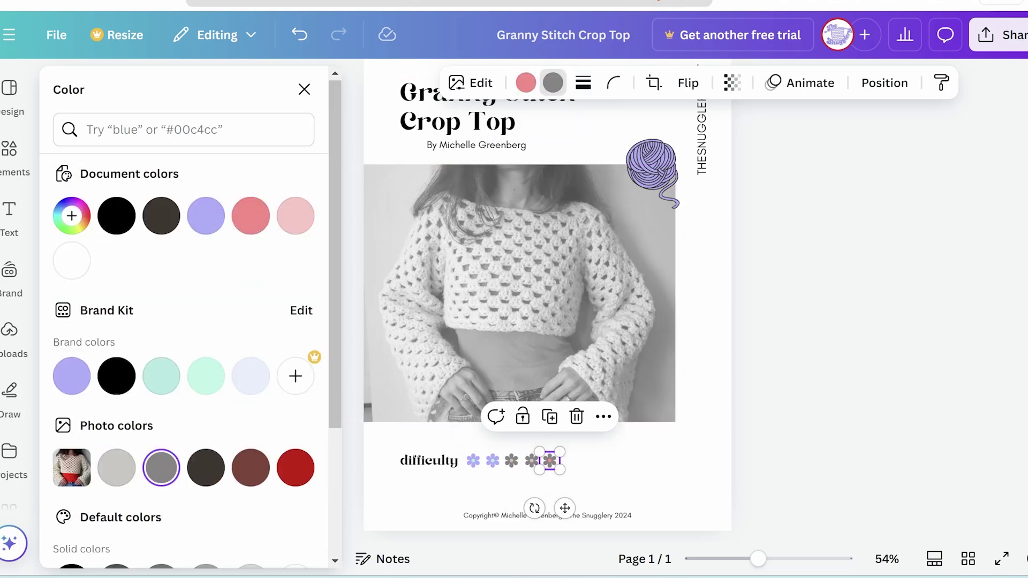
pyautogui.click(616, 471)
pyautogui.scroll(-1, 473, 404)
pyautogui.scroll(2, 474, 404)
pyautogui.scroll(-2, 473, 404)
pyautogui.scroll(3, 473, 404)
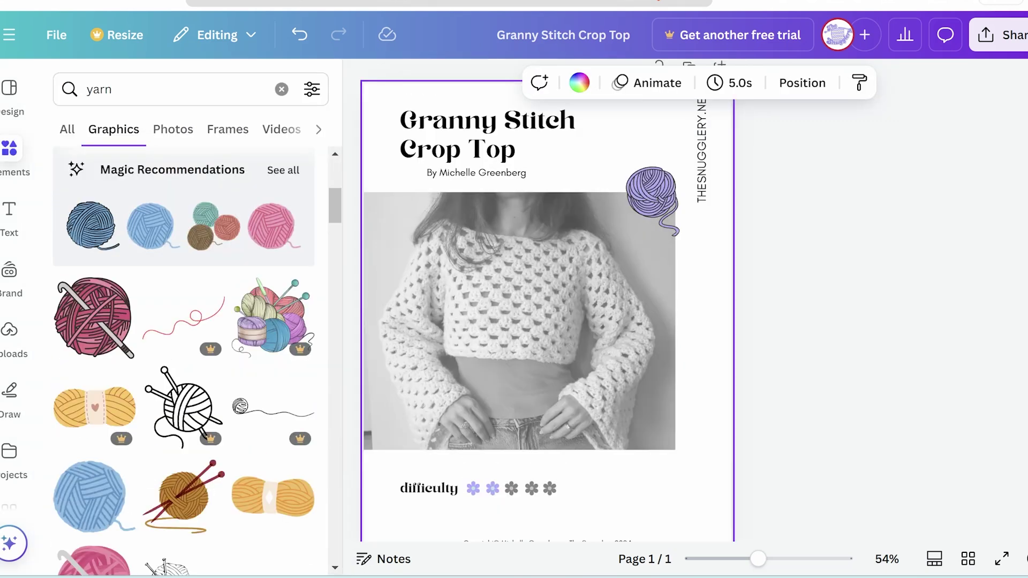
pyautogui.scroll(-2, 474, 404)
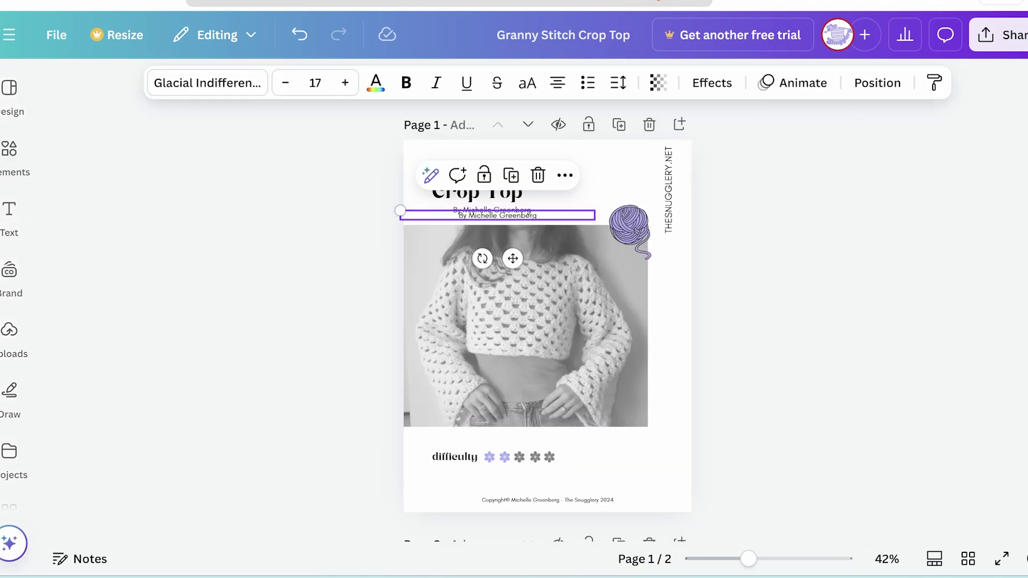
# - Paste a copy of the author byline for the materials page and adjust the yarn paragraph's line spacing
pyautogui.hotkey('ctrl', 'v')
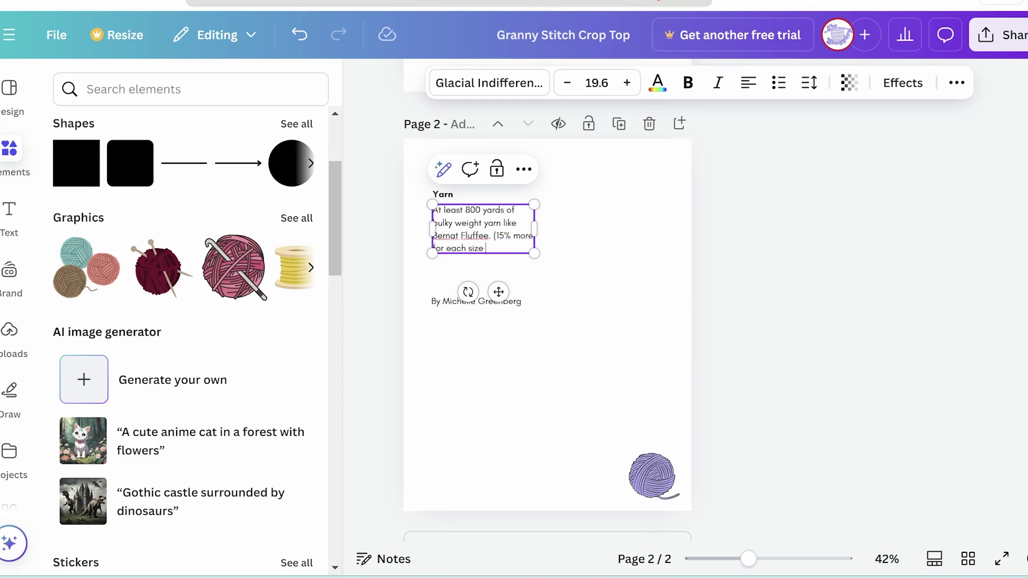
pyautogui.click(595, 257)
pyautogui.click(485, 229)
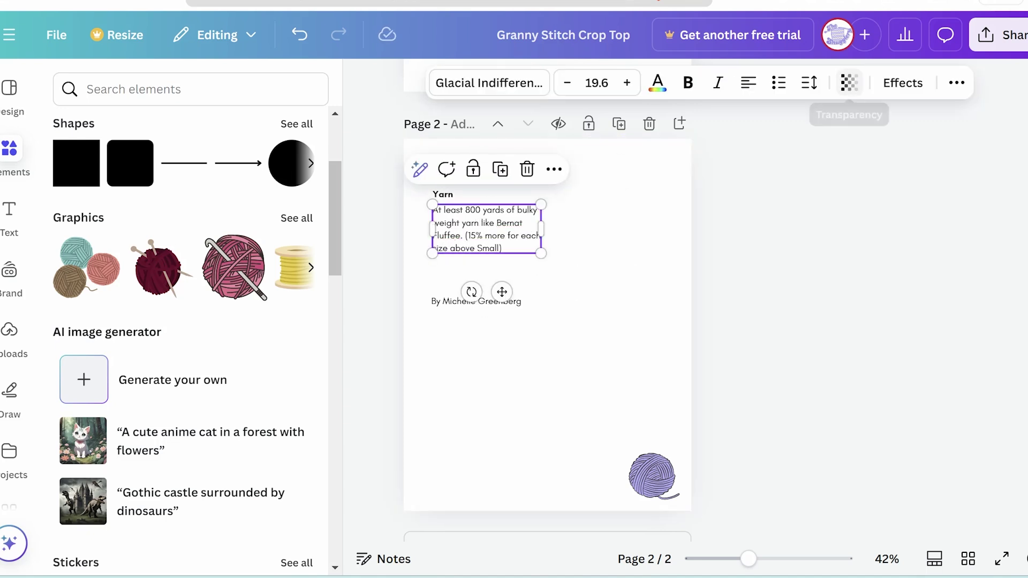
pyautogui.click(808, 82)
pyautogui.moveTo(778, 210); pyautogui.dragTo(766, 211)
pyautogui.click(595, 257)
# - Duplicate the Yarn heading below its paragraph and add Gauge text reading "4 granny clusters and 3 rows in a 4x4" swatch of the granny stitch (3dc, ch1)"
pyautogui.click(476, 301)
pyautogui.keyDown('alt'); pyautogui.moveTo(483, 193); pyautogui.dragTo(483, 262); pyautogui.keyUp('alt')
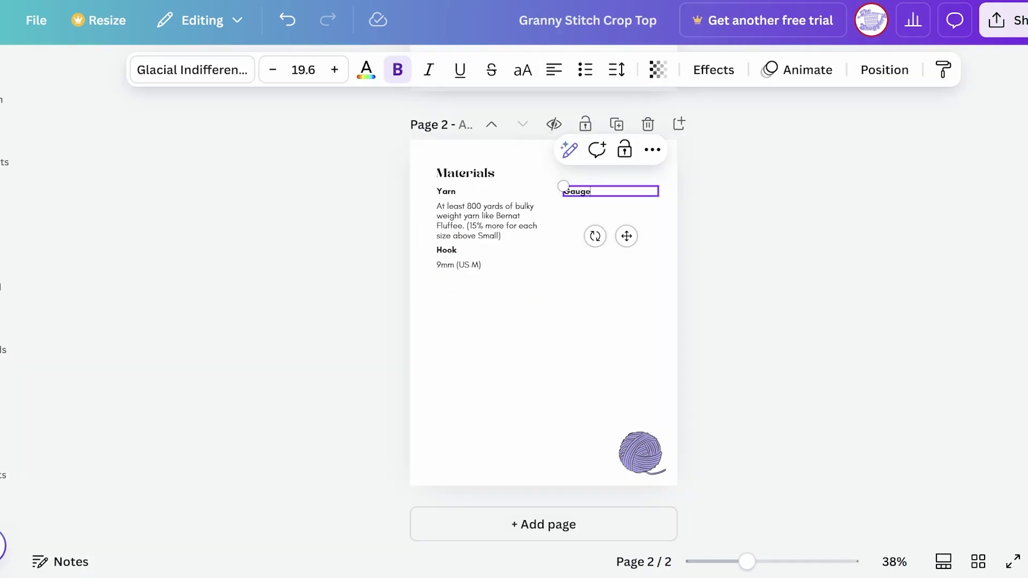
pyautogui.click(494, 231)
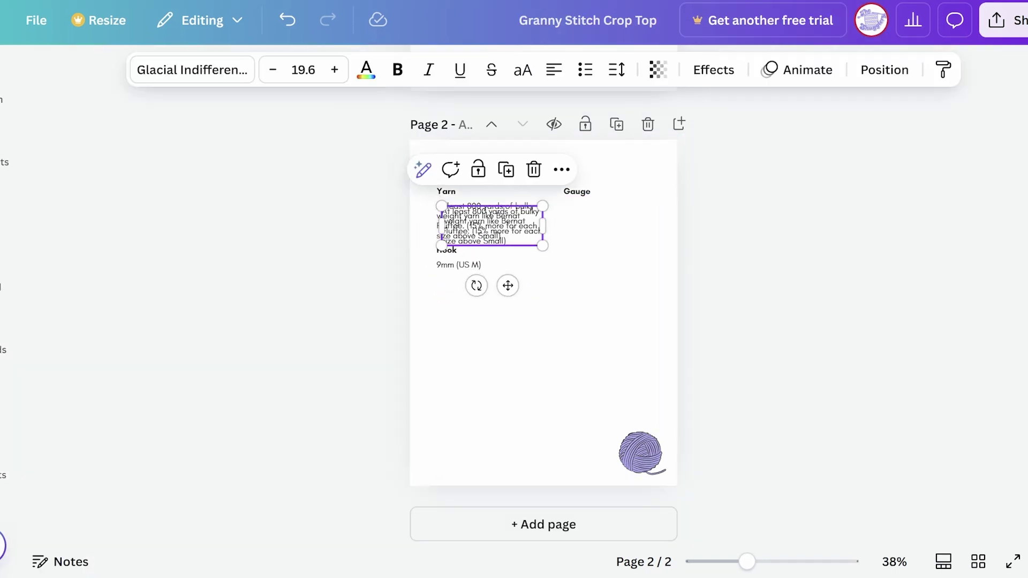
pyautogui.moveTo(495, 231); pyautogui.dragTo(617, 231)
pyautogui.write('4 granny clusters and 3 rows in a 4x4" swatch of the granny stu')
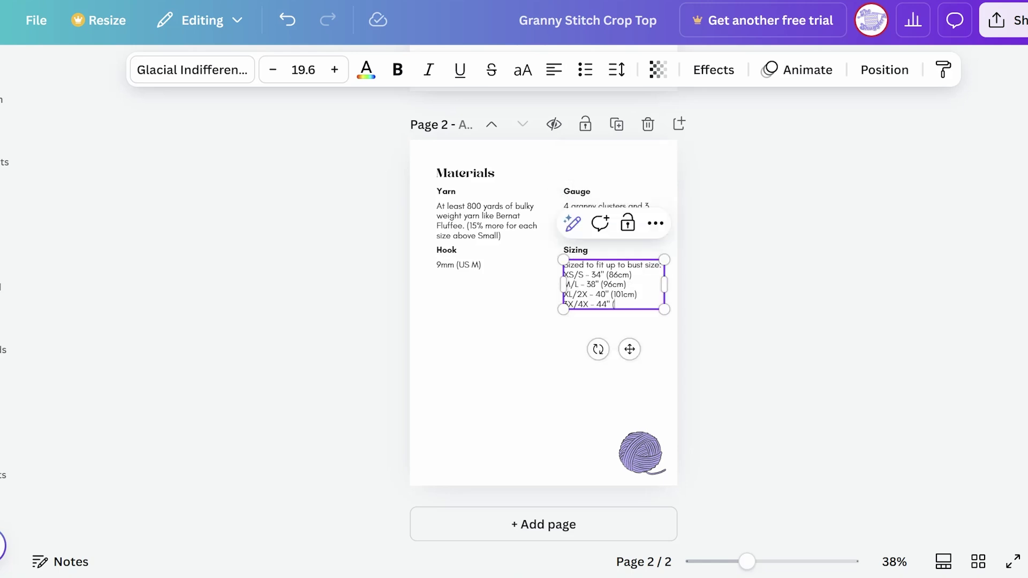
# - Copy the Sizing heading below the columns as "Overview" and place a duplicate of the yarn paragraph under it
pyautogui.click(576, 250)
pyautogui.moveTo(575, 250); pyautogui.dragTo(452, 332)
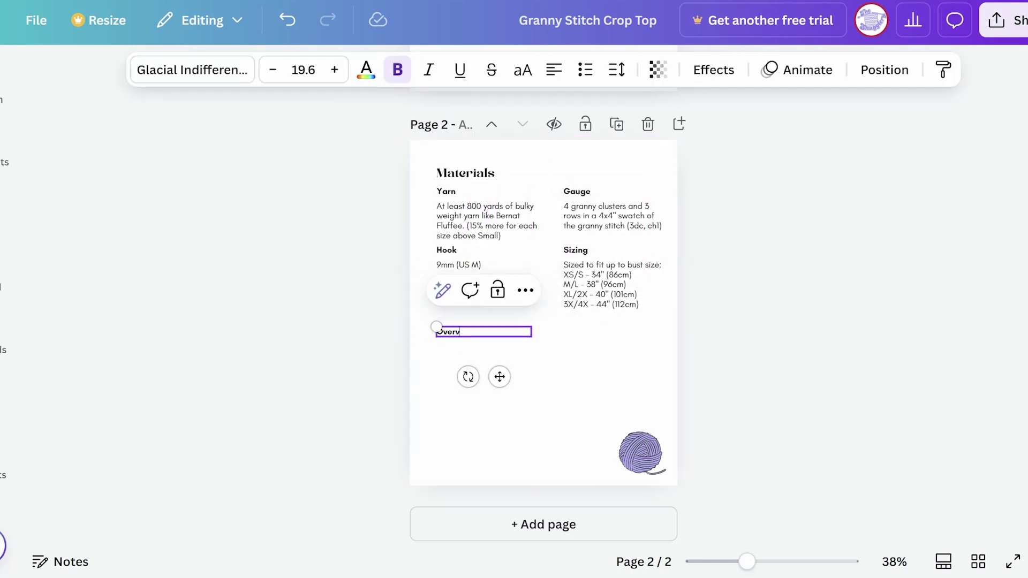
pyautogui.click(487, 221)
pyautogui.hotkey('ctrl', 'd')
pyautogui.moveTo(493, 227); pyautogui.dragTo(652, 354)
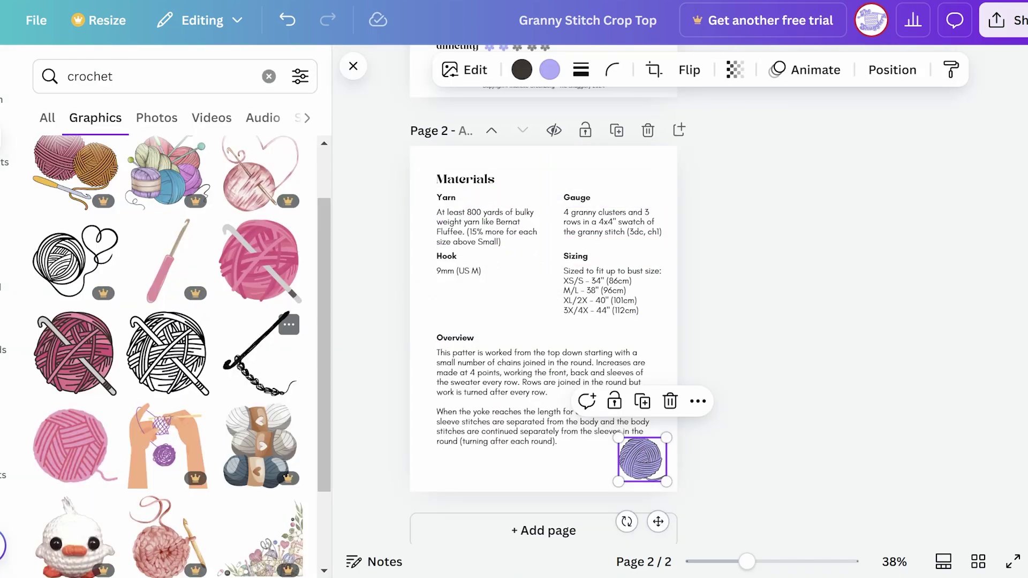
# - Add the crochet hook and chain graphic, recolor it with the brand lavender, and fit it small beneath the hook size
pyautogui.click(270, 322)
pyautogui.click(534, 70)
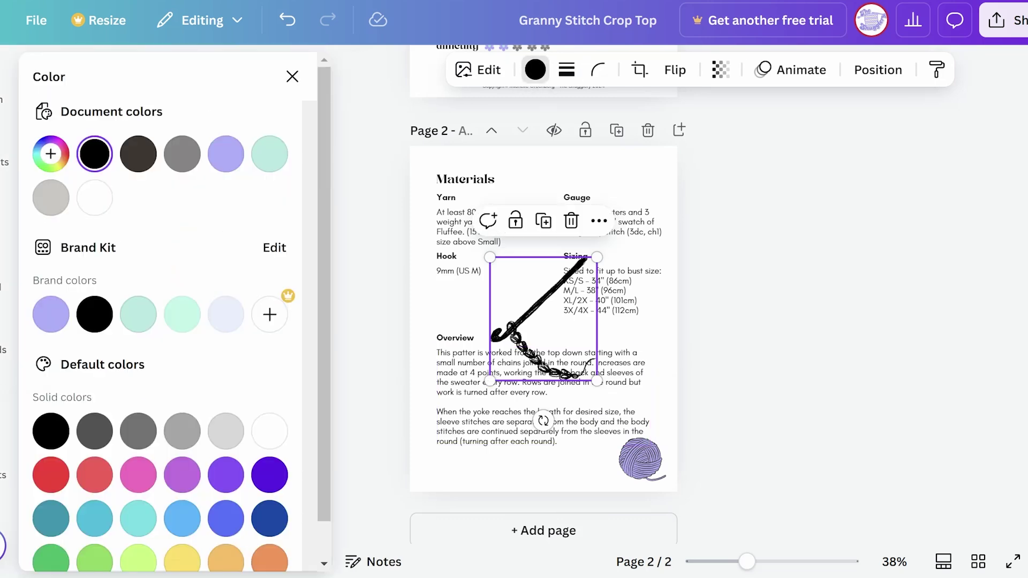
pyautogui.click(51, 314)
pyautogui.moveTo(489, 380); pyautogui.dragTo(552, 308)
pyautogui.moveTo(589, 348); pyautogui.dragTo(487, 369)
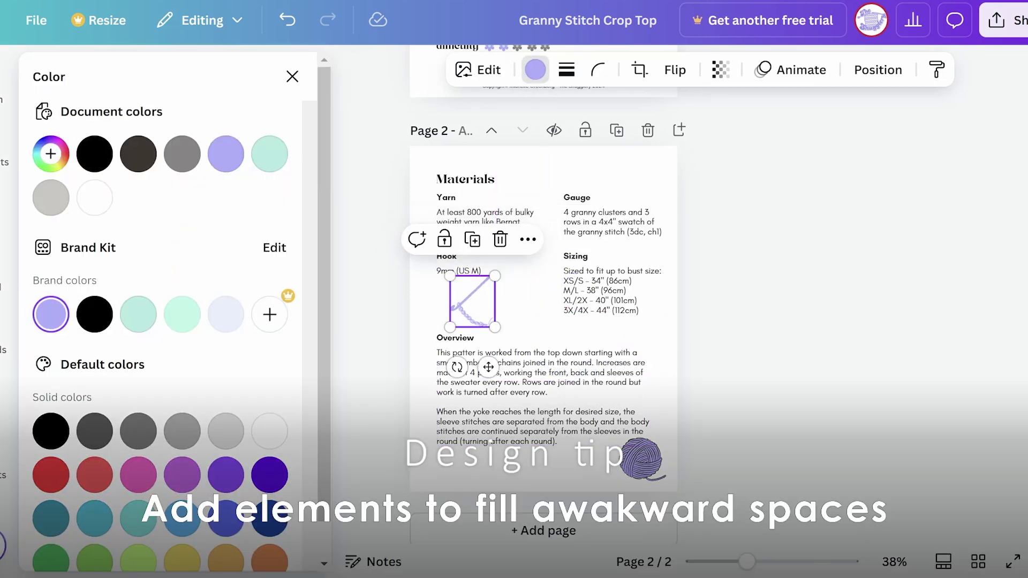
pyautogui.press('Escape')
# - Duplicate the overview paragraph under the Pattern title on page 3 and replace its text with the instructions copied from the other browser tab
pyautogui.scroll(-1, 543, 294)
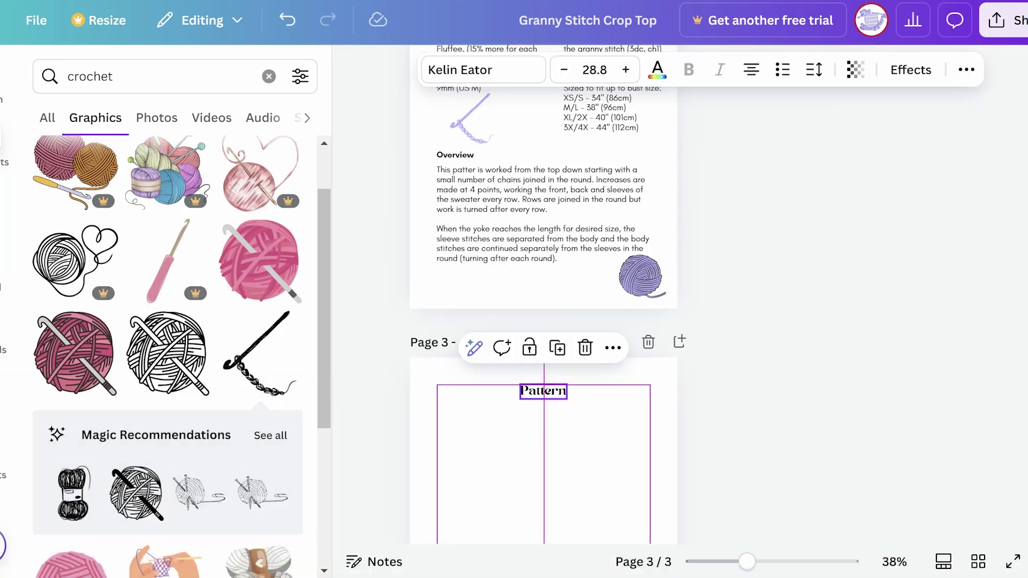
pyautogui.click(543, 214)
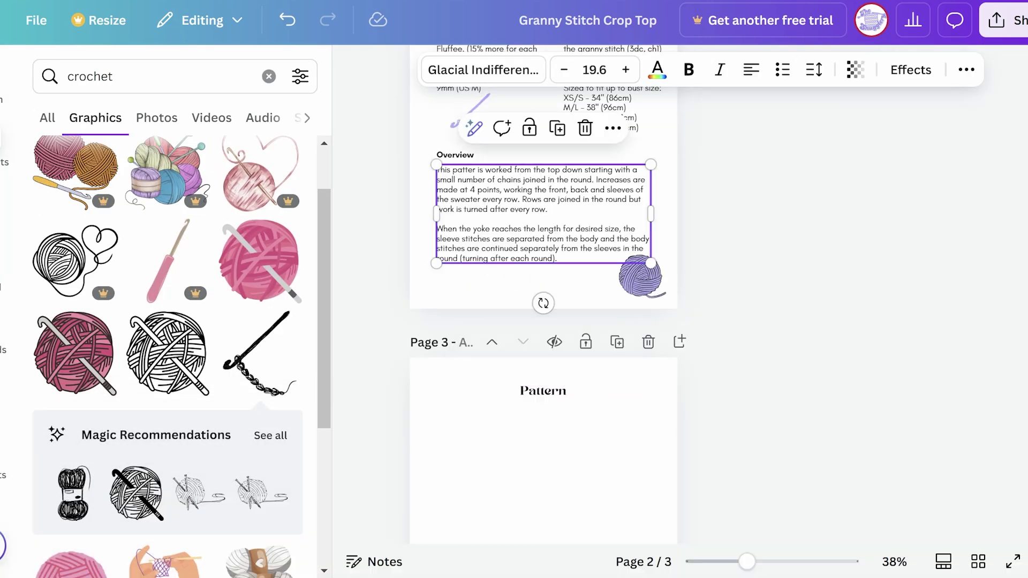
pyautogui.hotkey('ctrl', 'd')
pyautogui.moveTo(550, 220); pyautogui.dragTo(544, 459)
pyautogui.scroll(-4, 544, 375)
pyautogui.moveTo(543, 234); pyautogui.dragTo(544, 232)
pyautogui.hotkey('ctrl', 'Tab')
pyautogui.click(924, 214)
pyautogui.moveTo(836, 143); pyautogui.dragTo(985, 489)
pyautogui.hotkey('ctrl', 'c')
pyautogui.hotkey('ctrl', 'shift', 'Tab')
pyautogui.hotkey('ctrl', 'v')
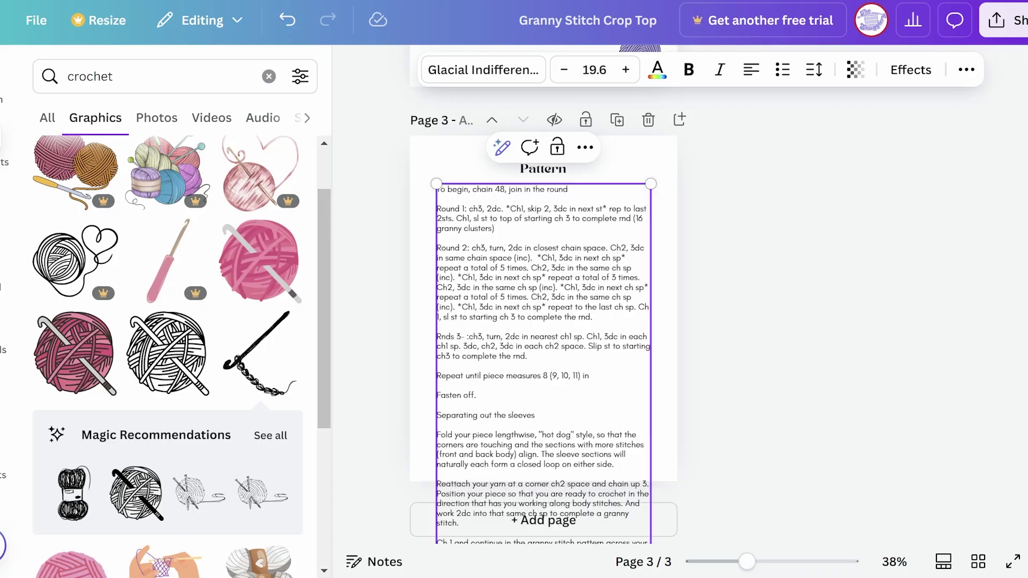
# - Cut the instructions from "Separating out the sleeves" onward out of the text box on page 3
pyautogui.hotkey('shift', 'Down')
pyautogui.hotkey('shift', 'Down')
pyautogui.hotkey('shift', 'Down')
pyautogui.hotkey('shift', 'Down')
pyautogui.hotkey('shift', 'Down')
pyautogui.hotkey('shift', 'Down')
pyautogui.hotkey('shift', 'Down')
pyautogui.hotkey('shift', 'Down')
pyautogui.hotkey('shift', 'Down')
pyautogui.hotkey('shift', 'Down')
pyautogui.hotkey('shift', 'Down')
pyautogui.hotkey('shift', 'Down')
pyautogui.hotkey('shift', 'Down')
pyautogui.hotkey('shift', 'Down')
pyautogui.hotkey('shift', 'Down')
pyautogui.hotkey('shift', 'Down')
pyautogui.hotkey('shift', 'Down')
pyautogui.hotkey('shift', 'Down')
pyautogui.hotkey('shift', 'Down')
pyautogui.hotkey('shift', 'Down')
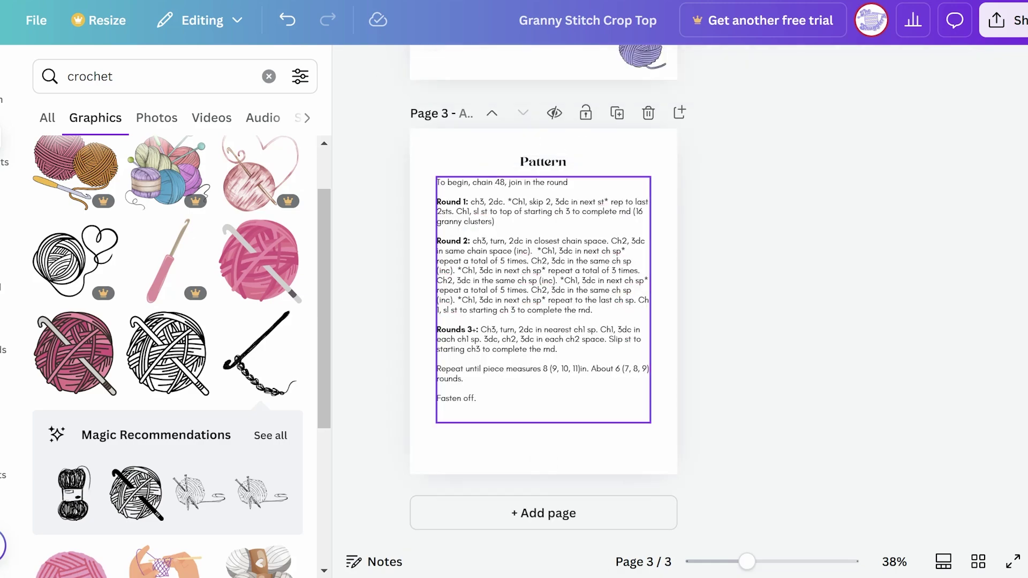
pyautogui.press('Escape')
# - Add page 4, move a duplicate of page 3's text box onto it, and replace its text with the cut sleeve instructions
pyautogui.click(543, 513)
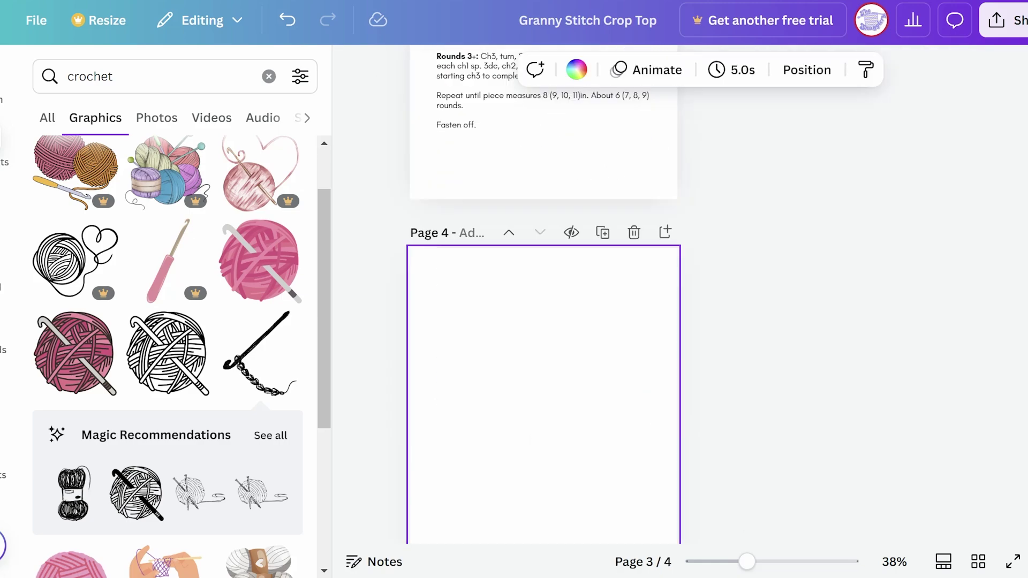
pyautogui.hotkey('ctrl', 'v')
pyautogui.hotkey('ctrl', 'z')
pyautogui.scroll(4, 543, 322)
pyautogui.click(544, 160)
pyautogui.hotkey('ctrl', 'd')
pyautogui.moveTo(563, 192); pyautogui.dragTo(550, 389)
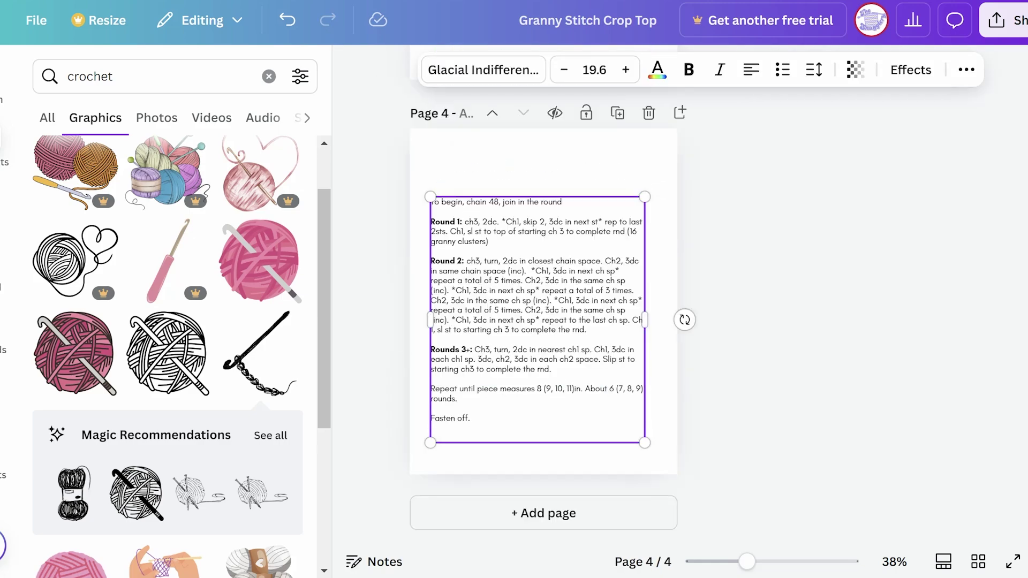
pyautogui.click(550, 389)
pyautogui.hotkey('ctrl', 'a')
pyautogui.hotkey('ctrl', 'v')
pyautogui.press('Escape')
# - Duplicate the "Pattern" title onto the upper part of page 4 and change it to "Pattern Continued"
pyautogui.scroll(9, 543, 321)
pyautogui.click(548, 275)
pyautogui.hotkey('ctrl', 'd')
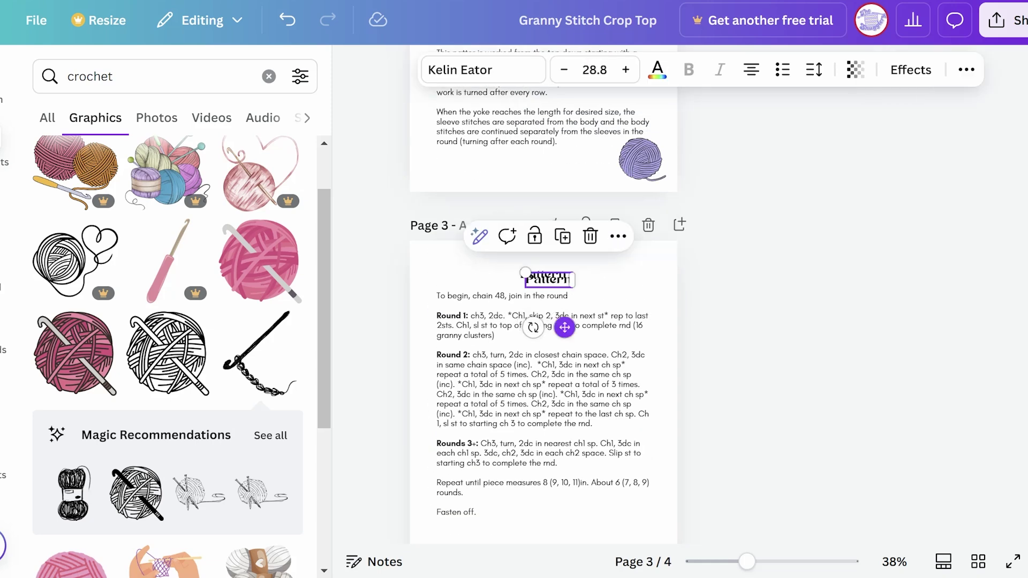
pyautogui.moveTo(564, 327); pyautogui.dragTo(564, 574)
pyautogui.scroll(-7, 544, 322)
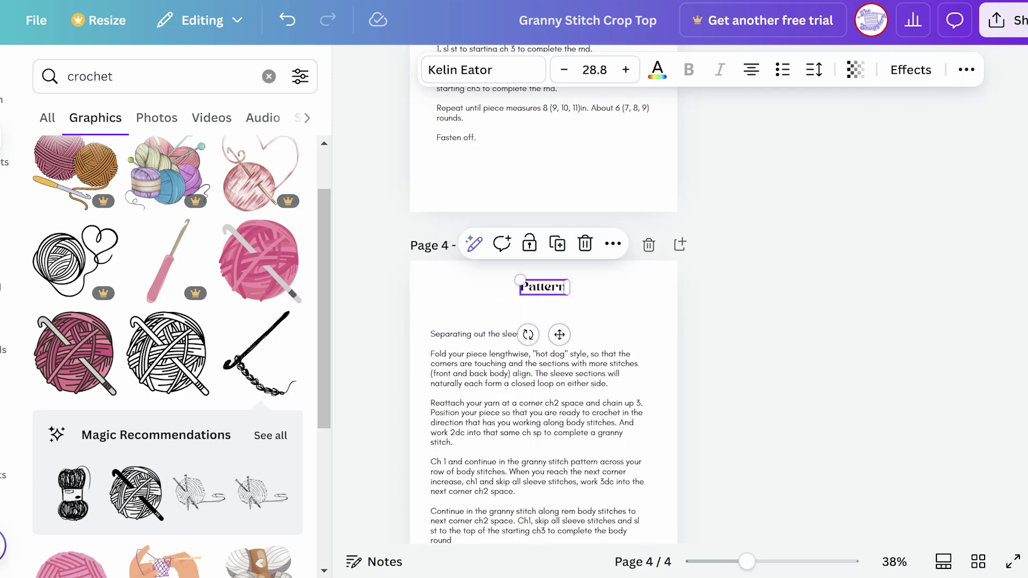
pyautogui.press('Escape')
# - Remove the text after the "Reattach your yarn" paragraph on page 4 and arrange the remainder as a narrow column along the left margin
pyautogui.scroll(-3, 544, 322)
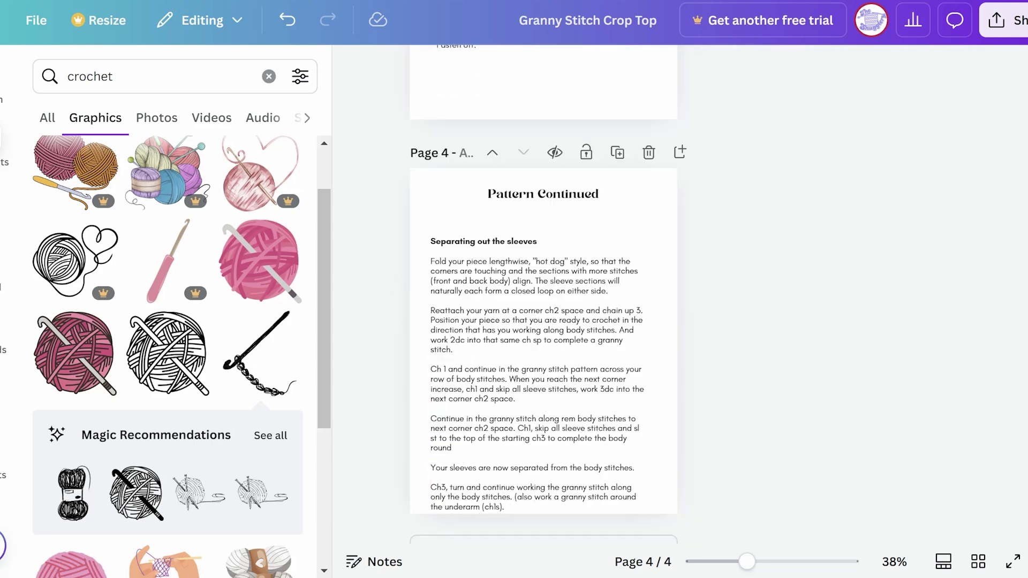
pyautogui.moveTo(539, 299); pyautogui.dragTo(544, 273)
pyautogui.moveTo(437, 301); pyautogui.dragTo(603, 505)
pyautogui.press('BackSpace')
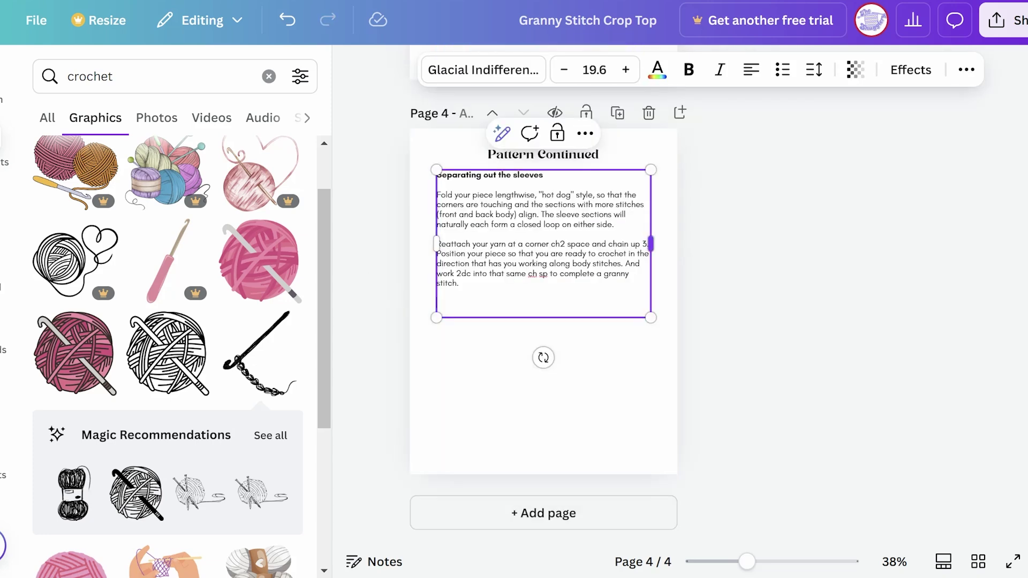
pyautogui.moveTo(483, 303); pyautogui.dragTo(472, 309)
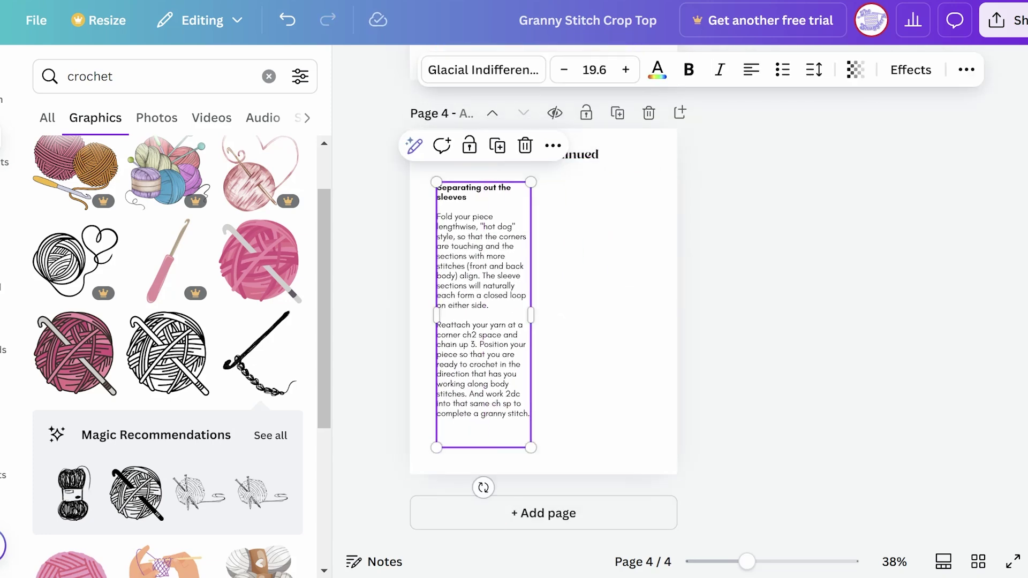
# - Duplicate the text column to the right half of page 4 and replace its contents with the remaining instructions in regular weight
pyautogui.hotkey('ctrl', 'd')
pyautogui.moveTo(489, 315); pyautogui.dragTo(603, 315)
pyautogui.click(603, 315)
pyautogui.hotkey('ctrl', 'a')
pyautogui.hotkey('ctrl', 'v')
pyautogui.hotkey('ctrl', 'a')
pyautogui.hotkey('ctrl', 'b')
pyautogui.click(590, 423)
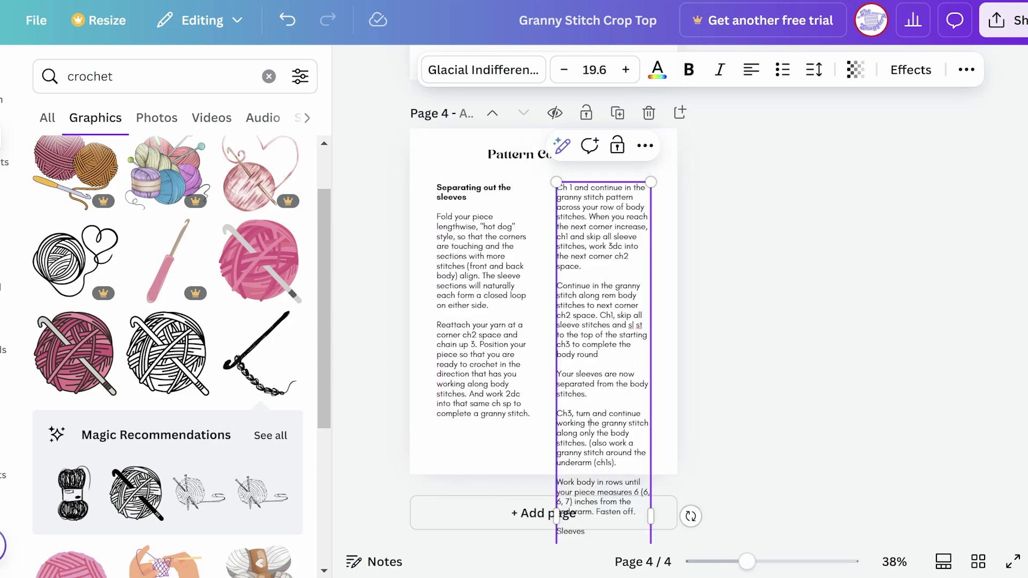
# - Cut the overflowing text from page 4's second column and add page 5
pyautogui.scroll(-3, 543, 321)
pyautogui.hotkey('ctrl', 'x')
pyautogui.click(543, 454)
# - Copy the second column's text box onto page 5 and replace its contents with the overflow instructions starting at "Sleeves"
pyautogui.scroll(3, 544, 321)
pyautogui.click(602, 182)
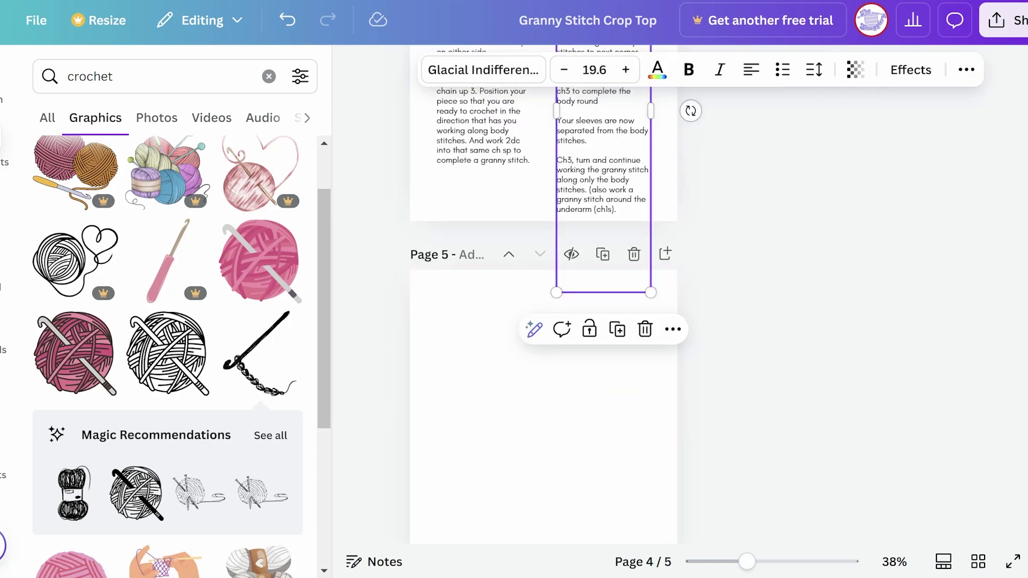
pyautogui.hotkey('ctrl', 'c')
pyautogui.click(544, 407)
pyautogui.hotkey('ctrl', 'v')
pyautogui.click(520, 455)
pyautogui.hotkey('ctrl', 'a')
pyautogui.hotkey('ctrl', 'v')
# - Widen the first text column on page 4 slightly toward the page center
pyautogui.scroll(6, 543, 321)
pyautogui.click(603, 321)
pyautogui.scroll(-1, 544, 322)
pyautogui.click(484, 310)
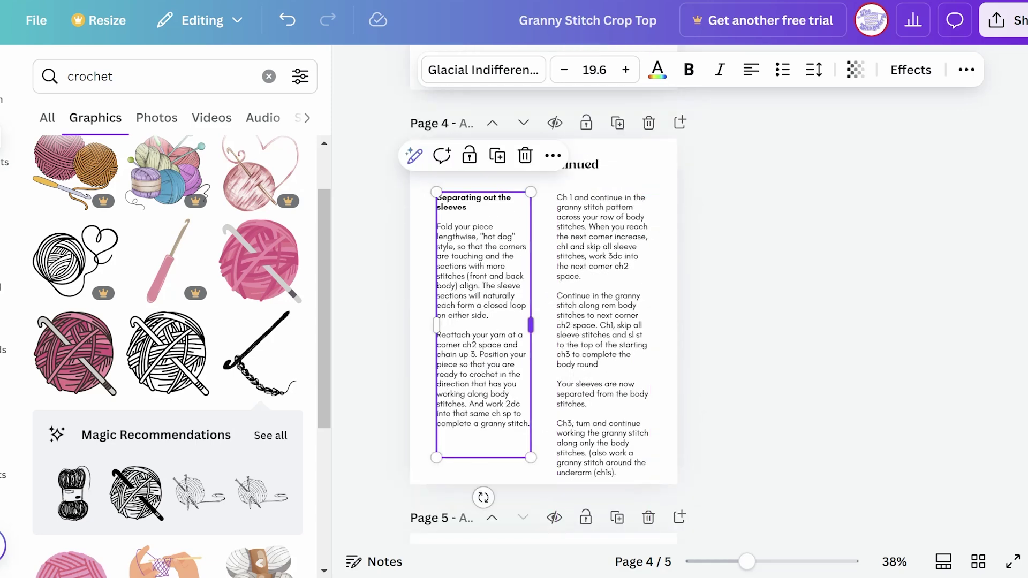
pyautogui.moveTo(531, 325); pyautogui.dragTo(543, 325)
pyautogui.click(603, 321)
# - Stretch page 5's text box to span both side margins and lower it slightly from the page's upper edge
pyautogui.scroll(-7, 603, 321)
pyautogui.click(520, 291)
pyautogui.moveTo(473, 291); pyautogui.dragTo(436, 291)
pyautogui.moveTo(569, 291); pyautogui.dragTo(651, 268)
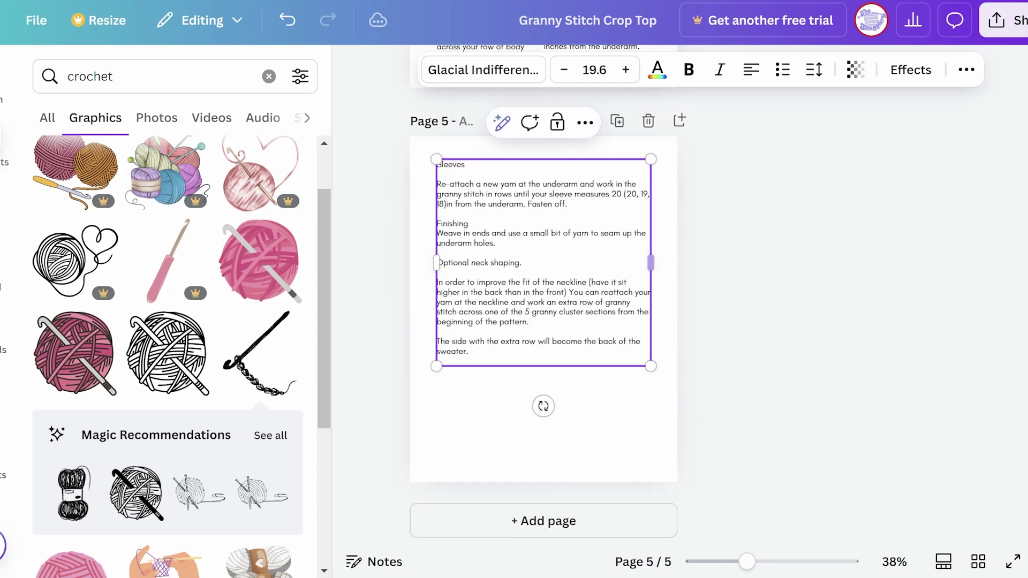
pyautogui.moveTo(543, 159); pyautogui.dragTo(543, 183)
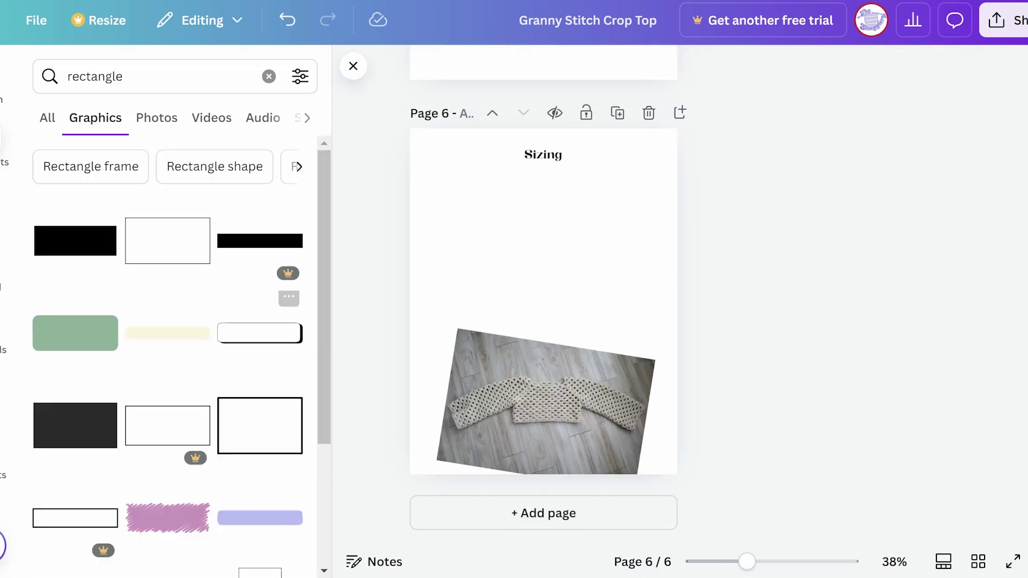
# - Add the outlined rectangle graphic above the sweater photo on the Sizing page and apply a border to it
pyautogui.click(168, 240)
pyautogui.moveTo(543, 300); pyautogui.dragTo(546, 272)
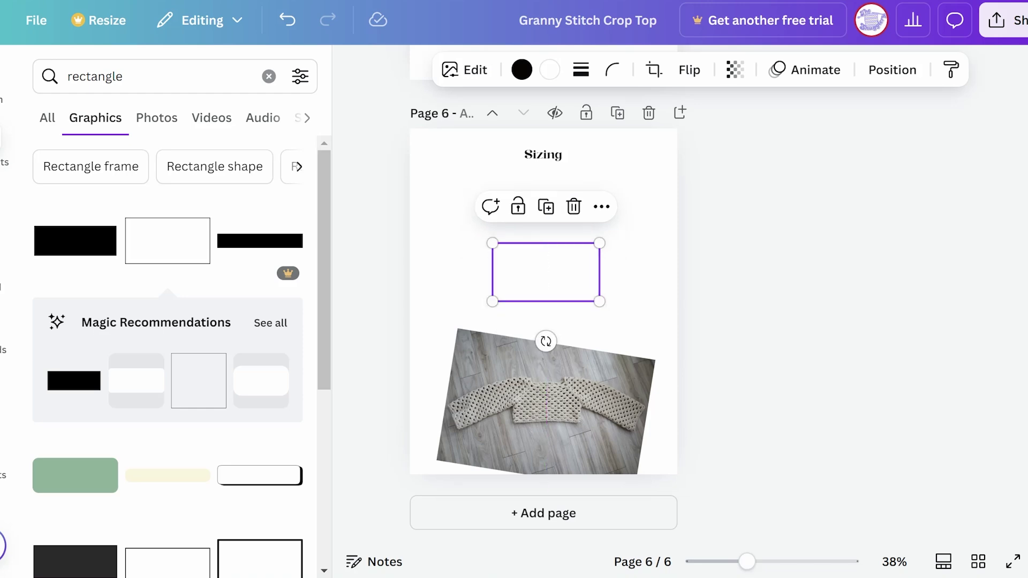
pyautogui.click(581, 70)
pyautogui.click(532, 121)
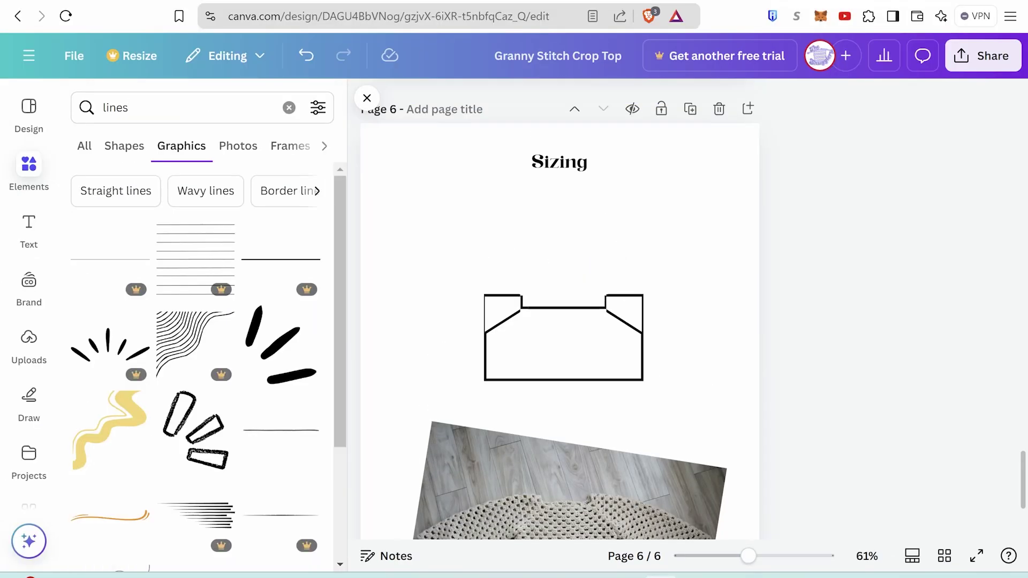
# - Add a plain solid line from the line shapes beside the body outline's upper right corner and duplicate it for the sleeve edges
pyautogui.scroll(-3, 195, 364)
pyautogui.scroll(3, 282, 439)
pyautogui.click(124, 146)
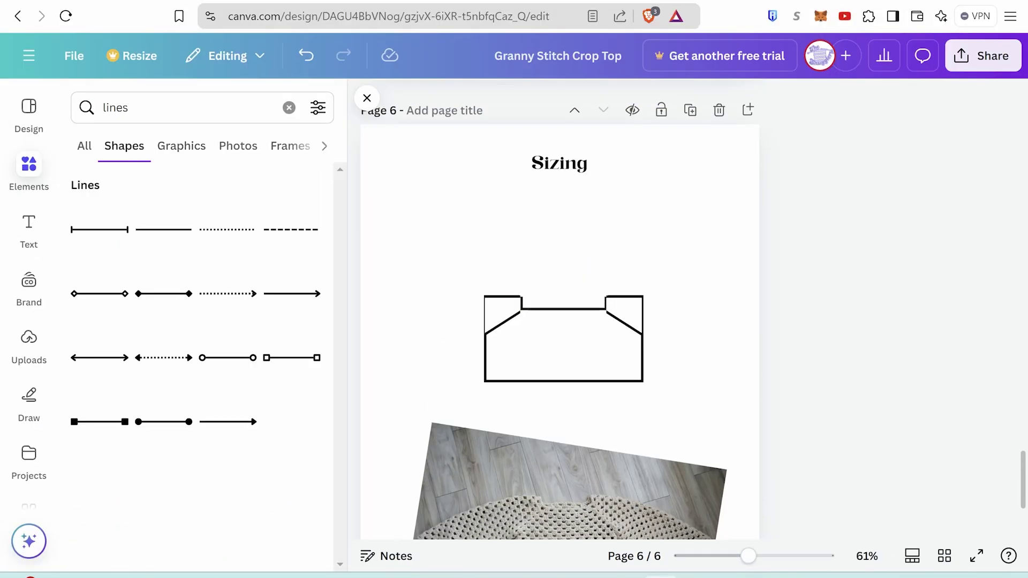
pyautogui.click(164, 229)
pyautogui.moveTo(560, 381); pyautogui.dragTo(707, 297)
pyautogui.hotkey('ctrl', 'd')
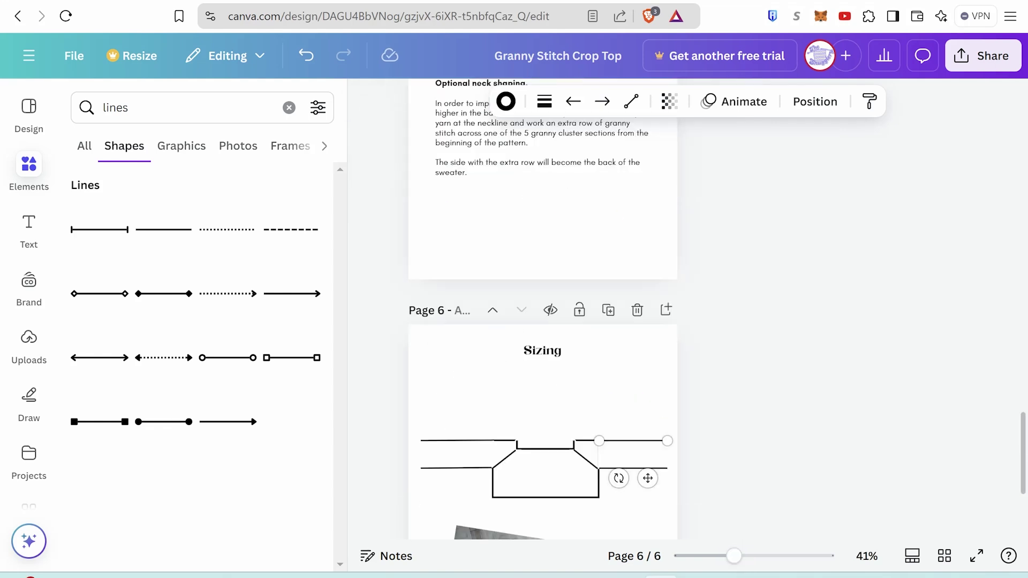
# - Delete the reference sweater photo from the Sizing page
pyautogui.scroll(-3, 543, 309)
pyautogui.click(546, 444)
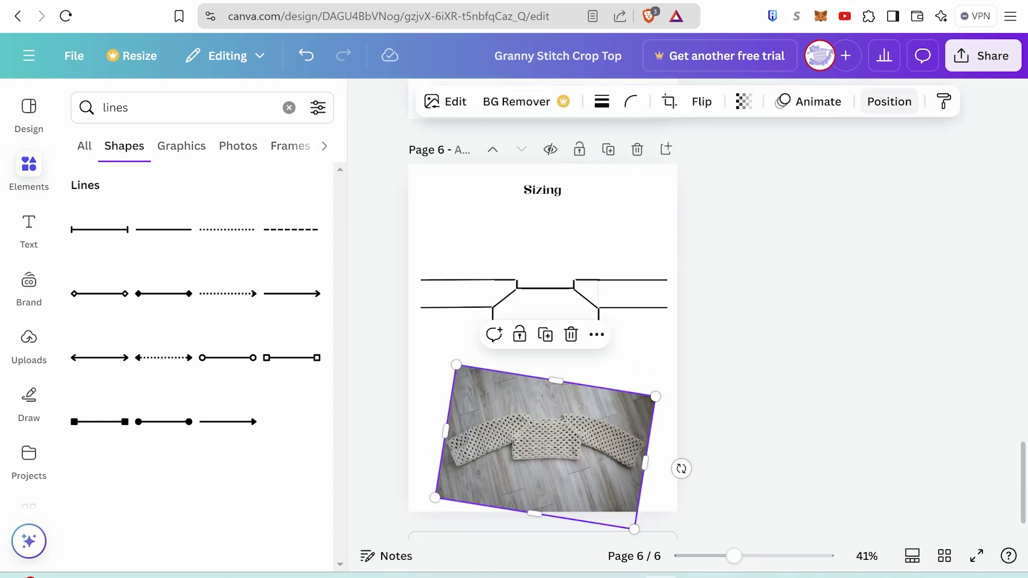
pyautogui.press('Delete')
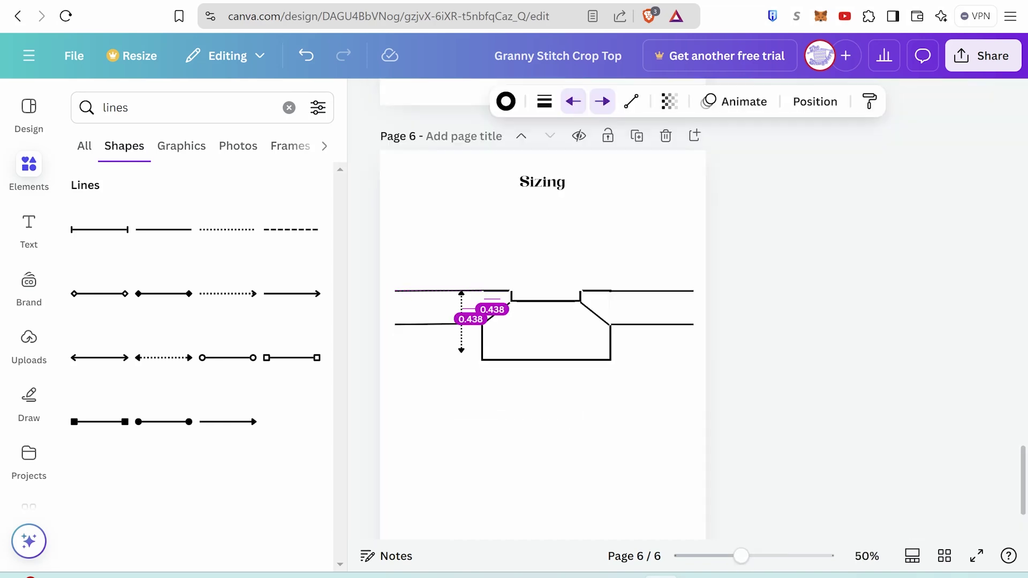
# - Extend the vertical dotted double-arrow line to the body's hem and place a horizontal duplicate just below the body outline
pyautogui.moveTo(461, 350); pyautogui.dragTo(467, 370)
pyautogui.hotkey('ctrl', 'd')
pyautogui.moveTo(482, 370); pyautogui.dragTo(530, 411)
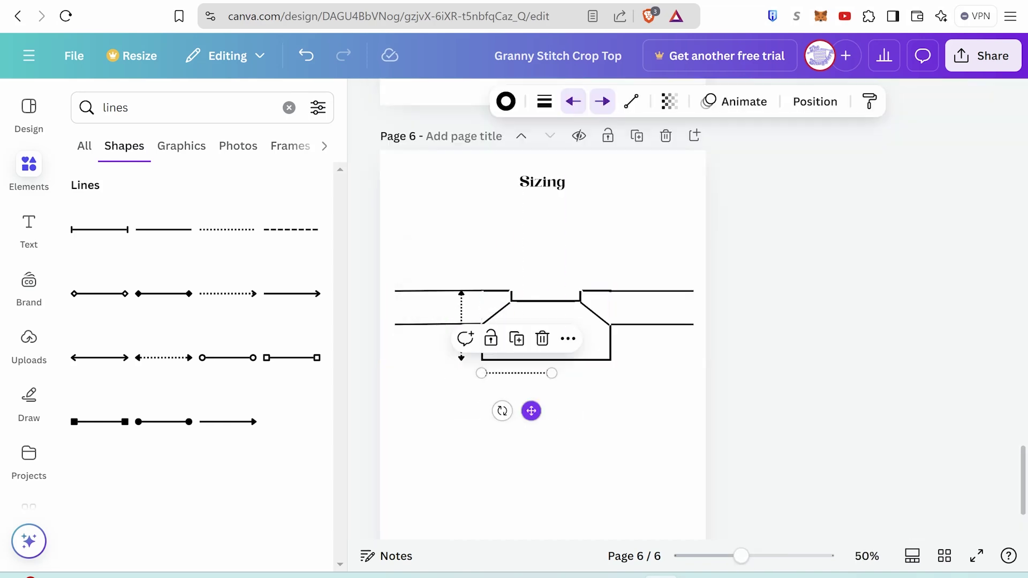
# - Stretch the horizontal dotted double-arrow line below the sweater diagram to the full width of the body outline
pyautogui.moveTo(551, 374); pyautogui.dragTo(609, 374)
pyautogui.click(631, 406)
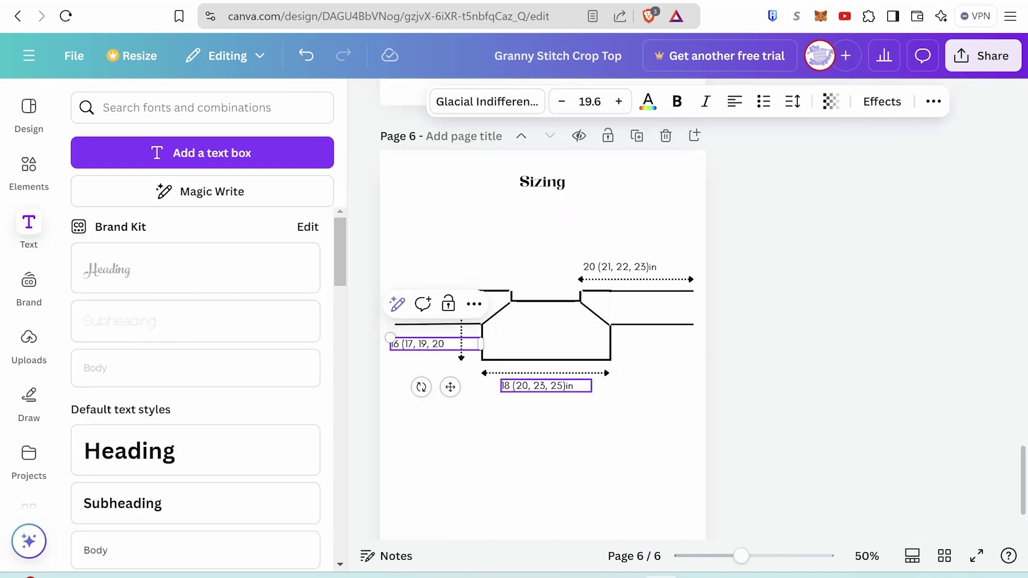
pyautogui.click(542, 439)
# - Add the cream sweater photo with the red top from the uploaded images and place it below the diagram on the Sizing page
pyautogui.scroll(-2, 543, 439)
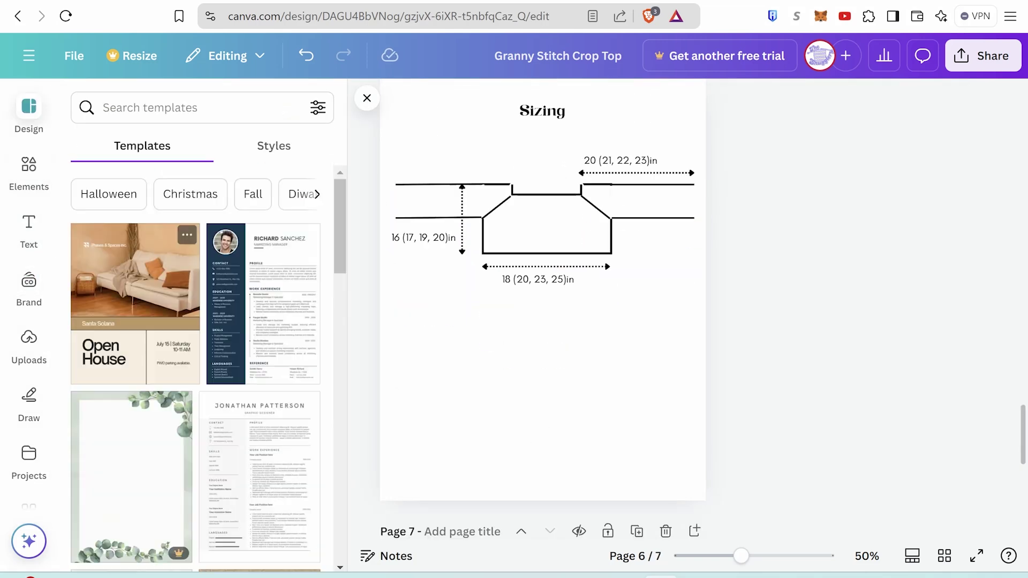
pyautogui.click(28, 345)
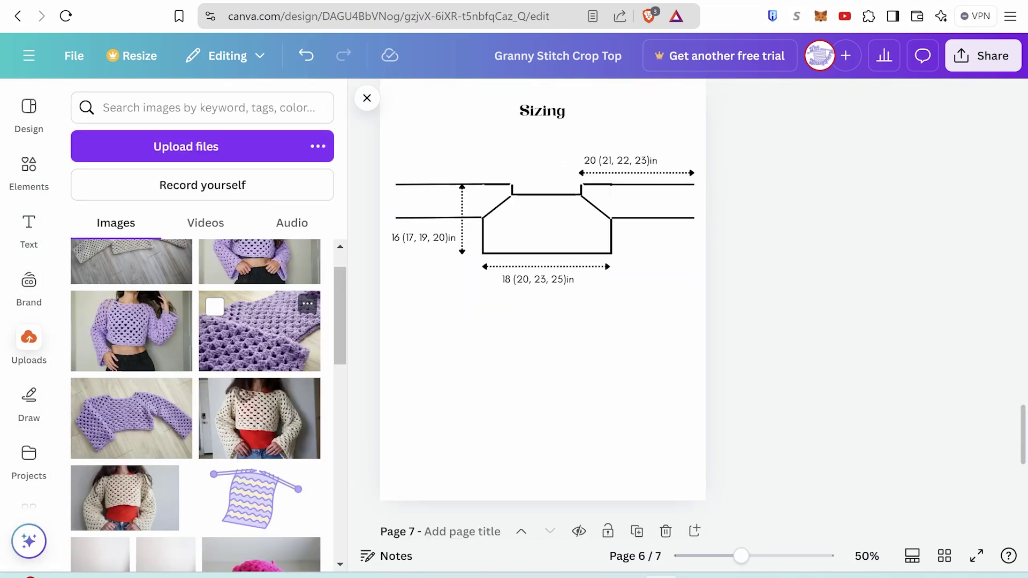
pyautogui.scroll(-6, 259, 375)
pyautogui.scroll(6, 259, 397)
pyautogui.scroll(-1, 259, 396)
pyautogui.click(125, 466)
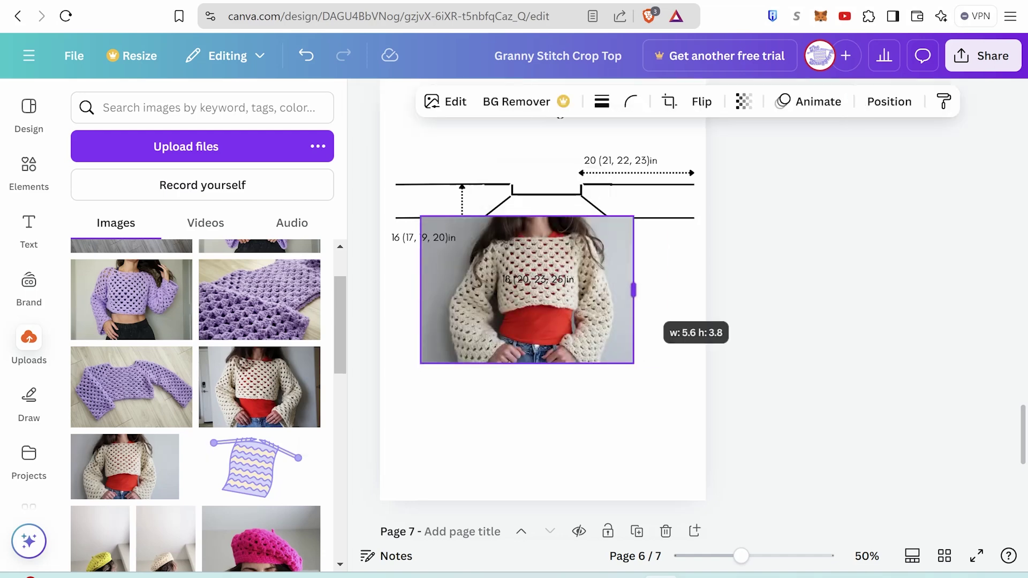
pyautogui.moveTo(528, 310); pyautogui.dragTo(504, 372)
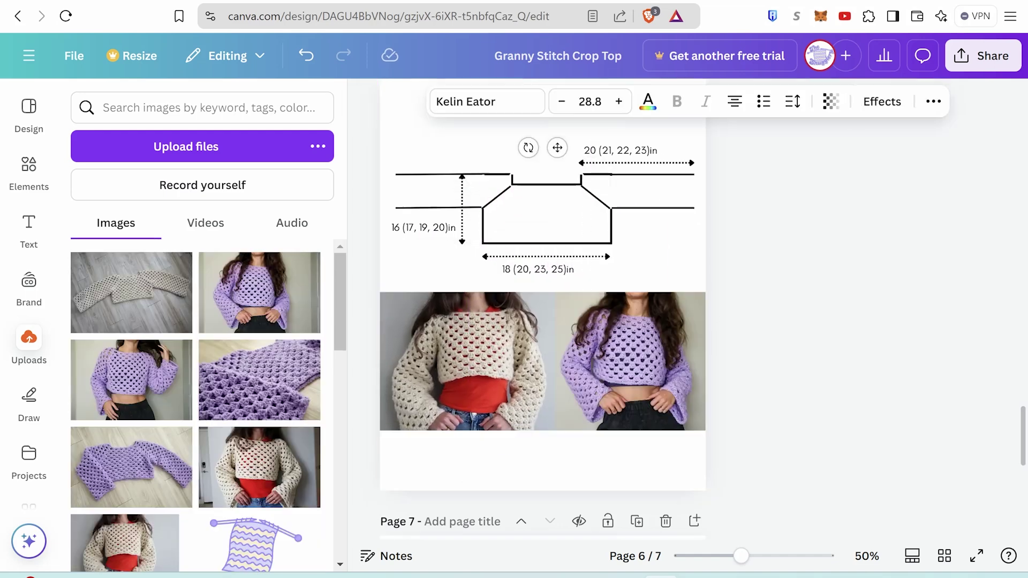
# - Place a heading text below the two sweater photos reading "To save ink, don't print this page" and "Select pages 2-5 for printing" on two lines
pyautogui.moveTo(557, 147)
pyautogui.mouseDown()
pyautogui.moveTo(526, 511)
pyautogui.moveTo(557, 512)
pyautogui.mouseUp()
pyautogui.doubleClick(542, 466)
pyautogui.write("To save ink, don't print this page")
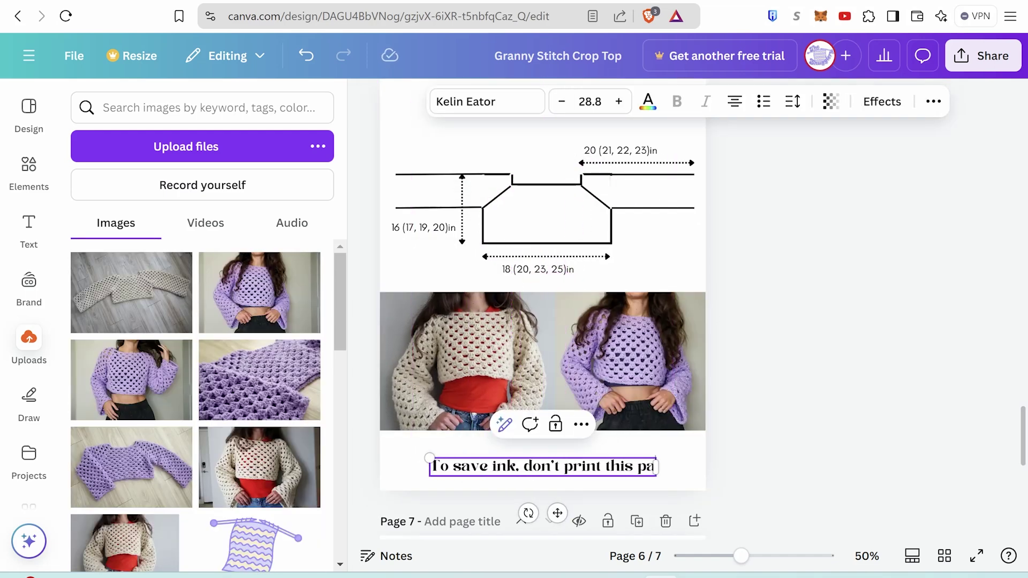
pyautogui.press('Return')
pyautogui.write('Select pages 2-')
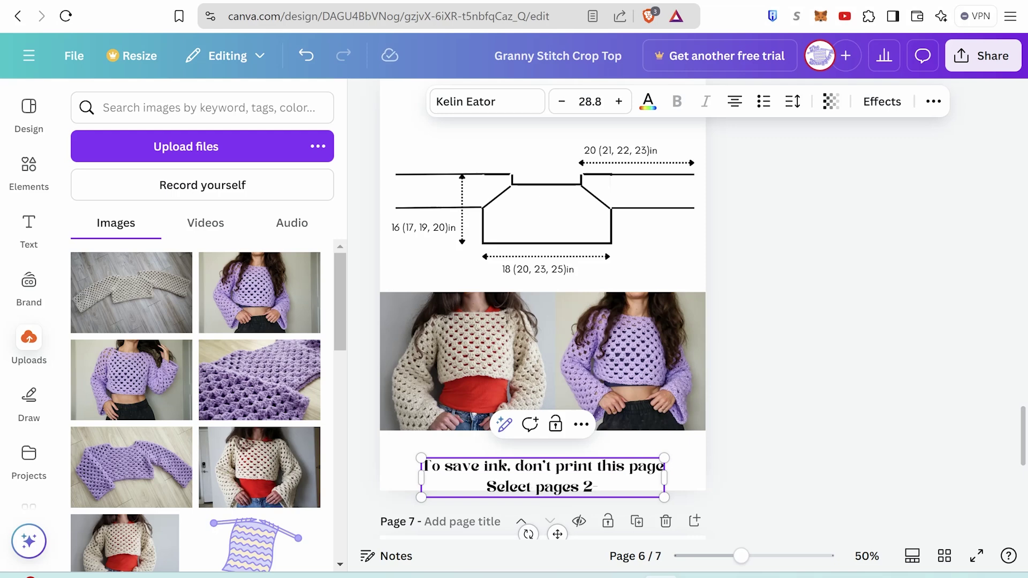
pyautogui.write('5 for printing')
# - Reduce the font size of the whole two-line printing note by three increments
pyautogui.hotkey('ctrl', 'a')
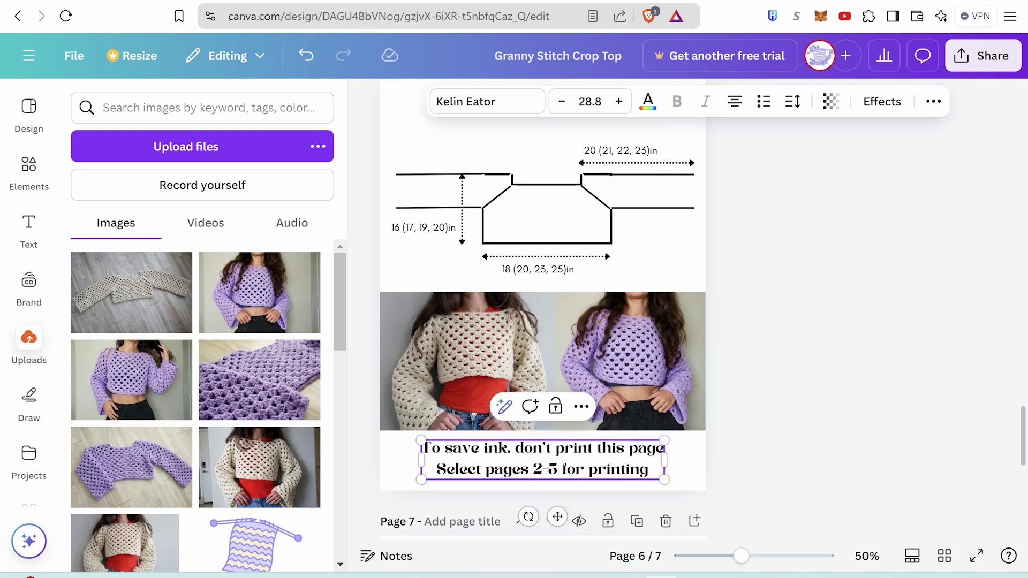
pyautogui.hotkey('ctrl', 'shift', ',')
pyautogui.hotkey('ctrl', 'shift', ',')
pyautogui.hotkey('ctrl', 'shift', ',')
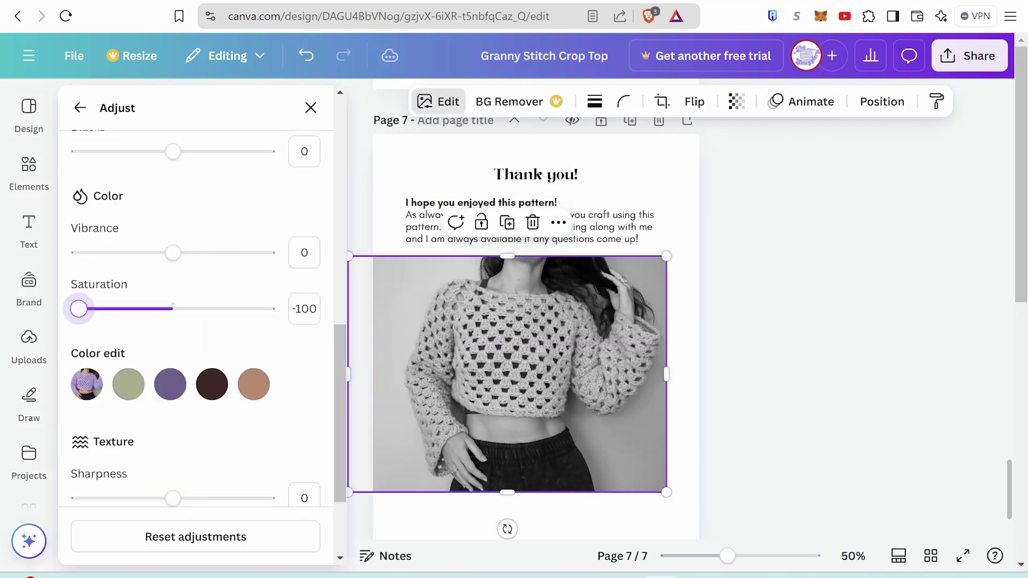
# - Set the Thank you page photo's brightness to 7 and contrast to -38, and open its transparency setting
pyautogui.scroll(-3, 195, 321)
pyautogui.moveTo(172, 379); pyautogui.dragTo(180, 380)
pyautogui.moveTo(172, 436); pyautogui.dragTo(138, 436)
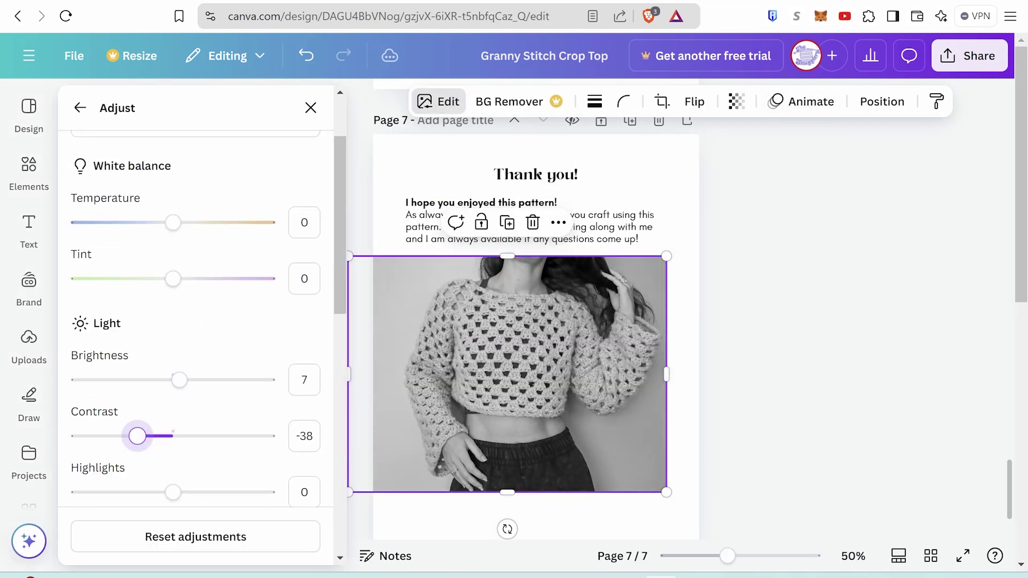
pyautogui.click(736, 101)
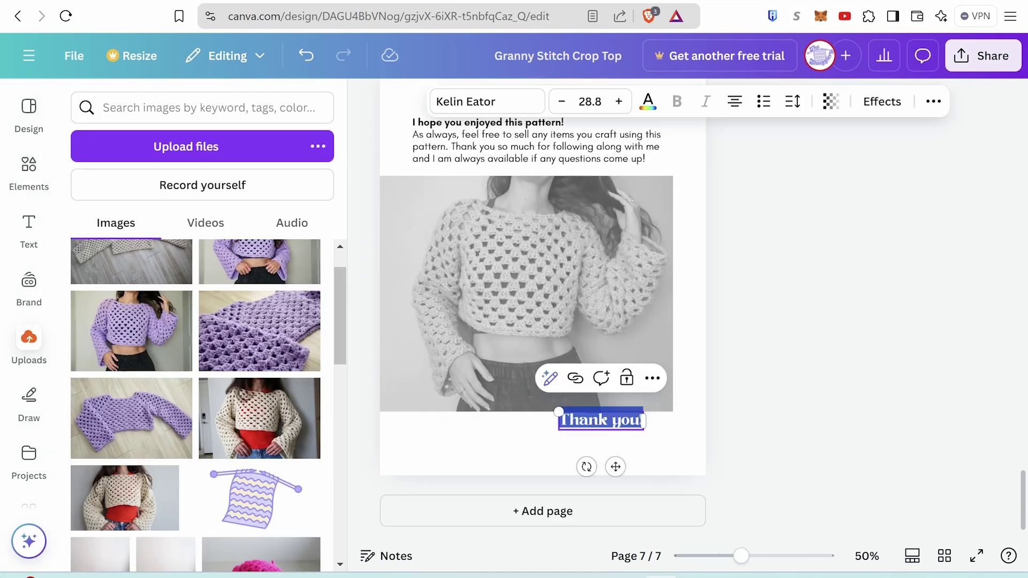
# - Replace the copied heading below the Thank you photo with the designer's name as a signature in the Holiday font
pyautogui.write('Michelle')
pyautogui.hotkey('ctrl', 'a')
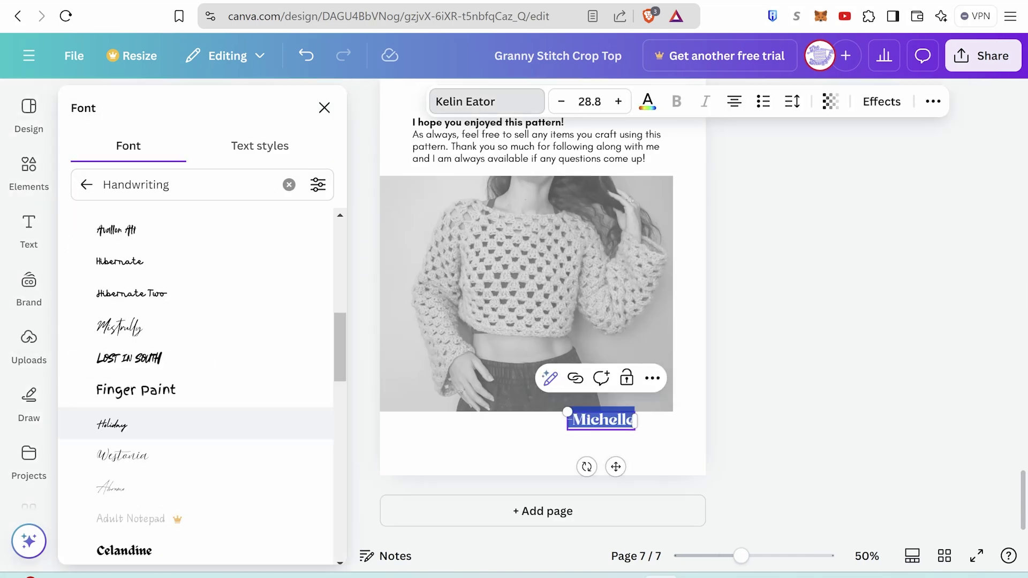
pyautogui.click(112, 424)
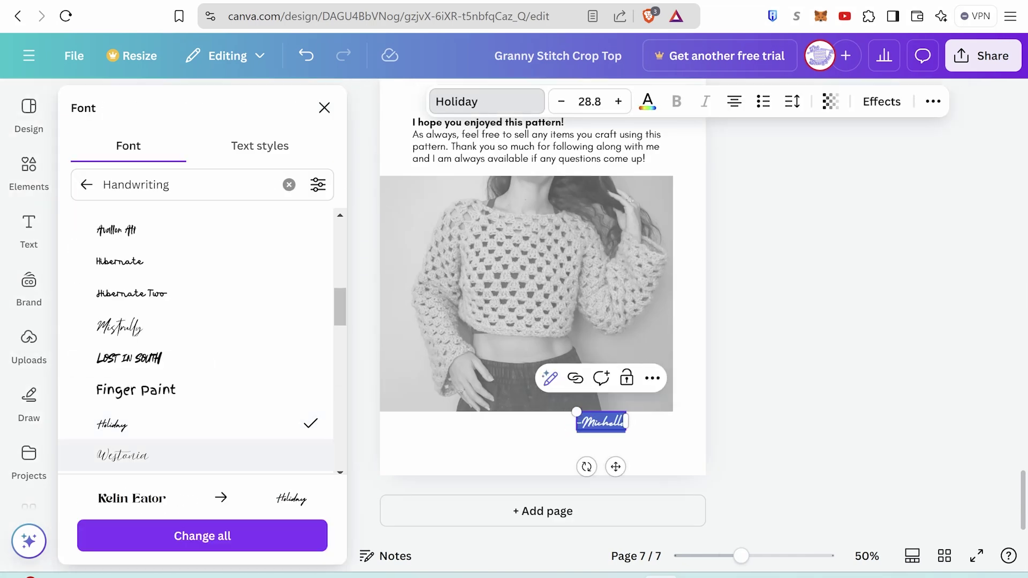
# - Add the round blue Instagram icon below the Thank you photo and align the row of social icons with the text's left margin
pyautogui.scroll(-3, 195, 375)
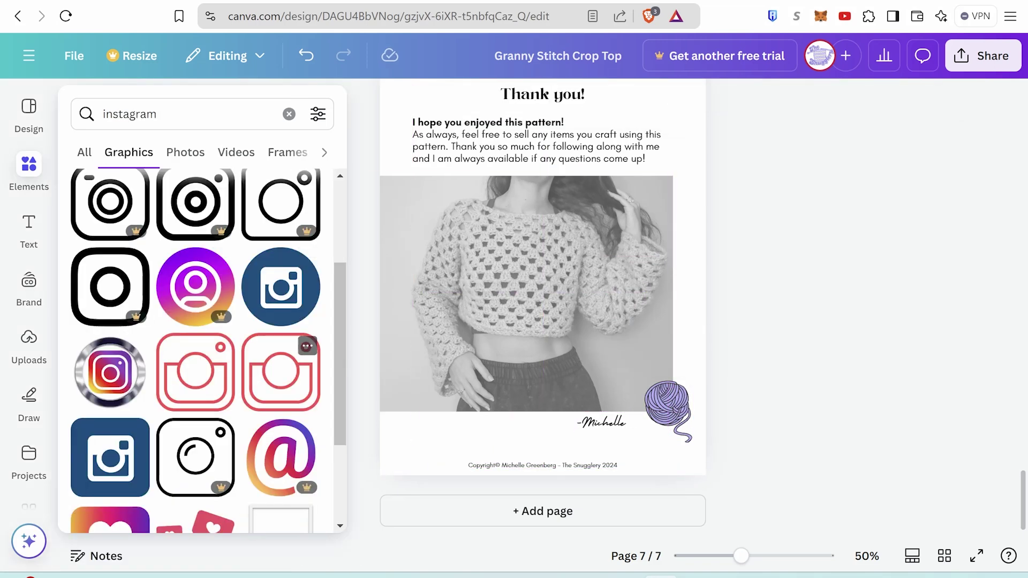
pyautogui.click(281, 286)
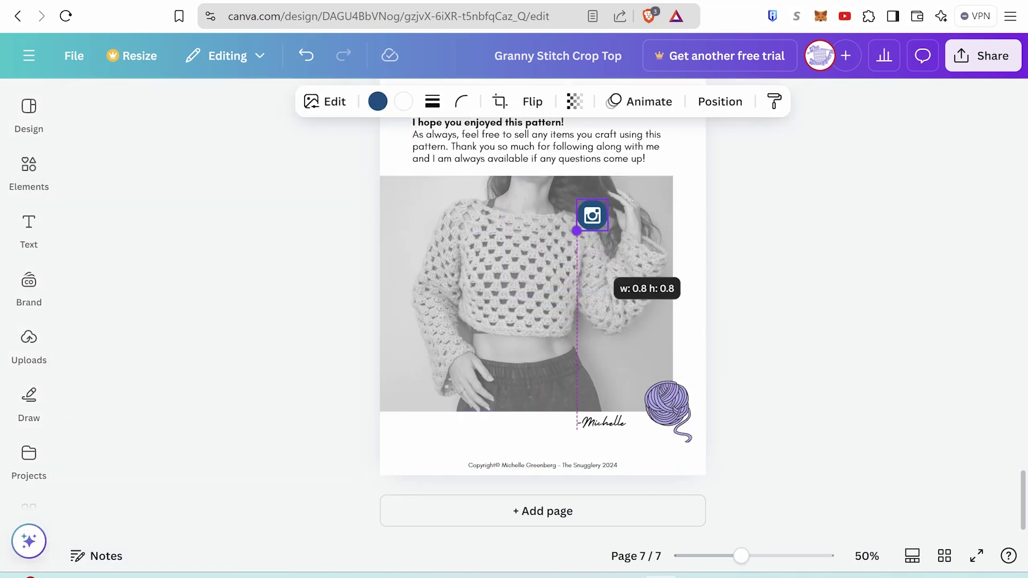
pyautogui.moveTo(593, 216); pyautogui.dragTo(480, 434)
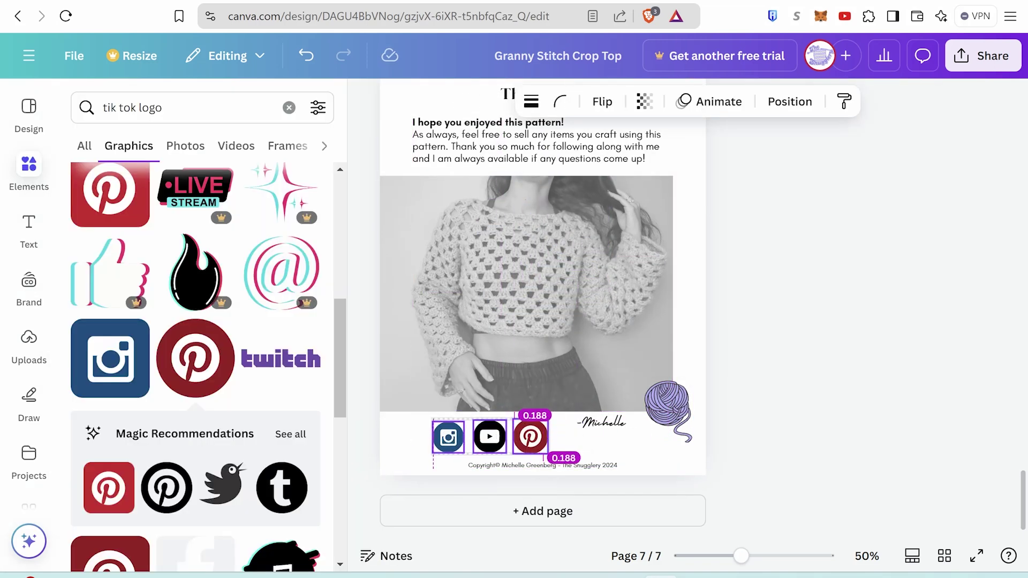
pyautogui.moveTo(488, 436); pyautogui.dragTo(469, 437)
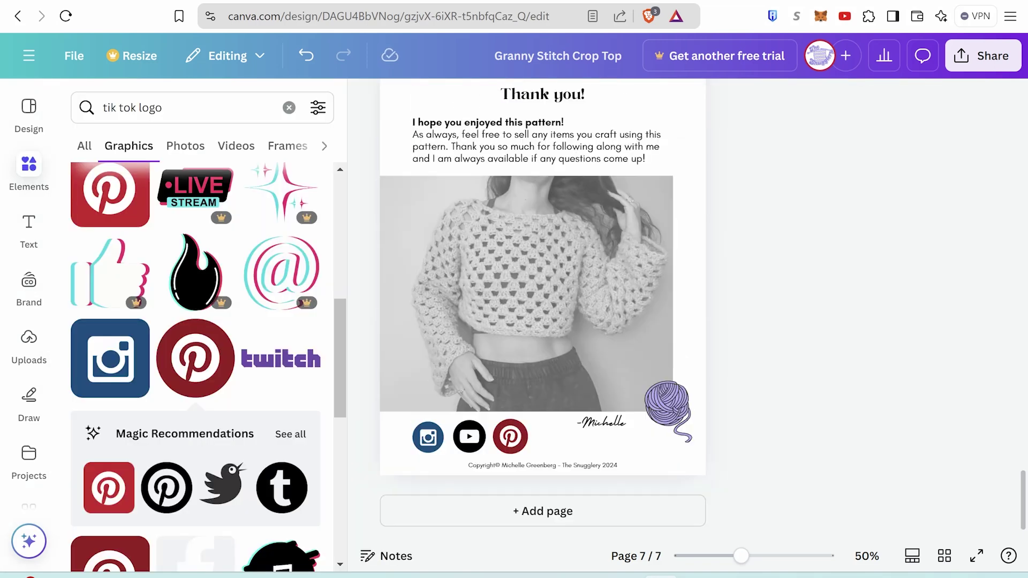
# - Link the Instagram icon on the Thank you page to instagram.com/thesnugglery
pyautogui.click(429, 436)
pyautogui.click(476, 387)
pyautogui.click(517, 234)
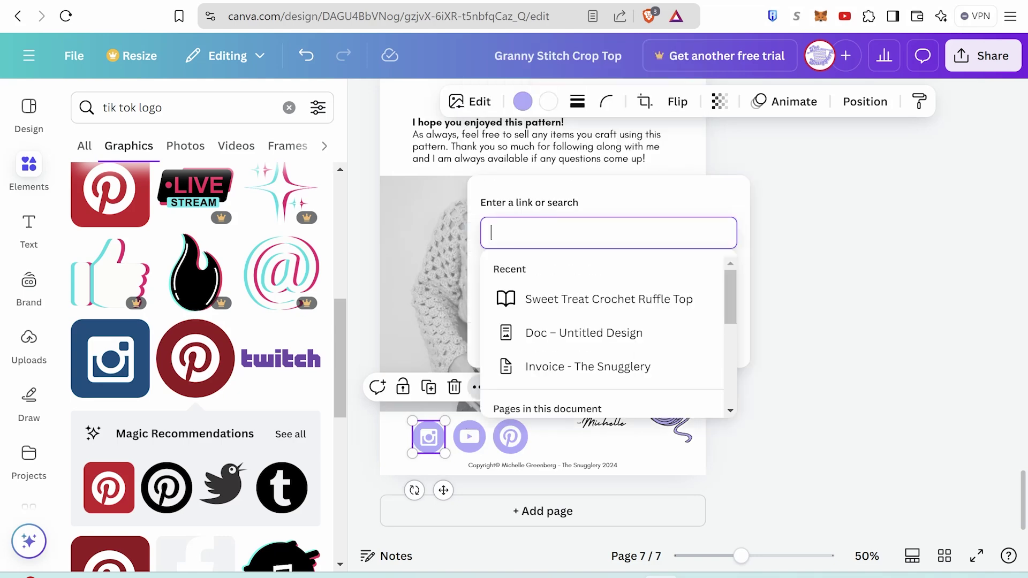
pyautogui.write('instagram.com/thesnugglery')
pyautogui.press('Return')
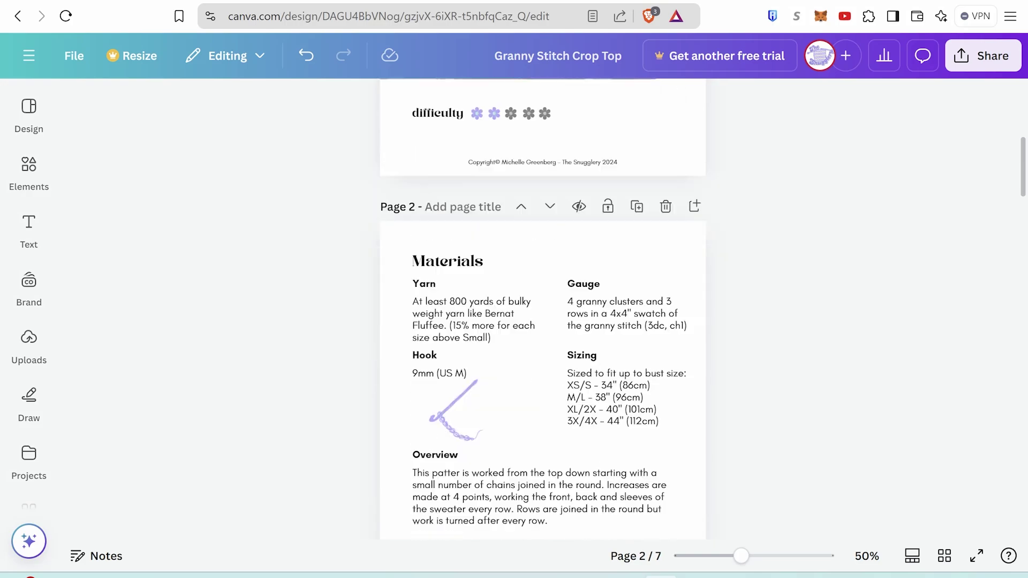
# - Review the finished pages and download the design as a PDF Print file
pyautogui.scroll(-12, 543, 311)
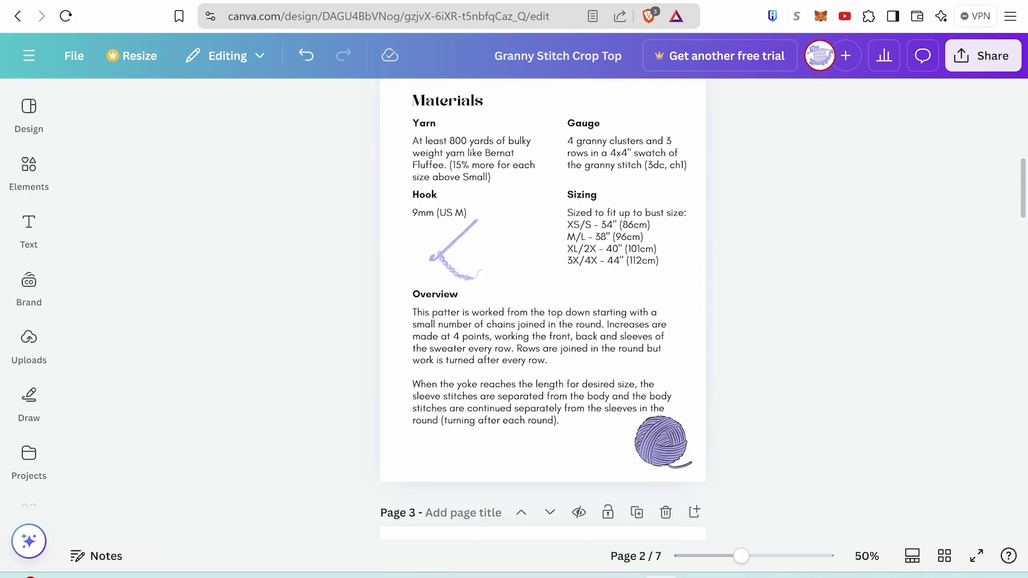
pyautogui.scroll(-15, 543, 310)
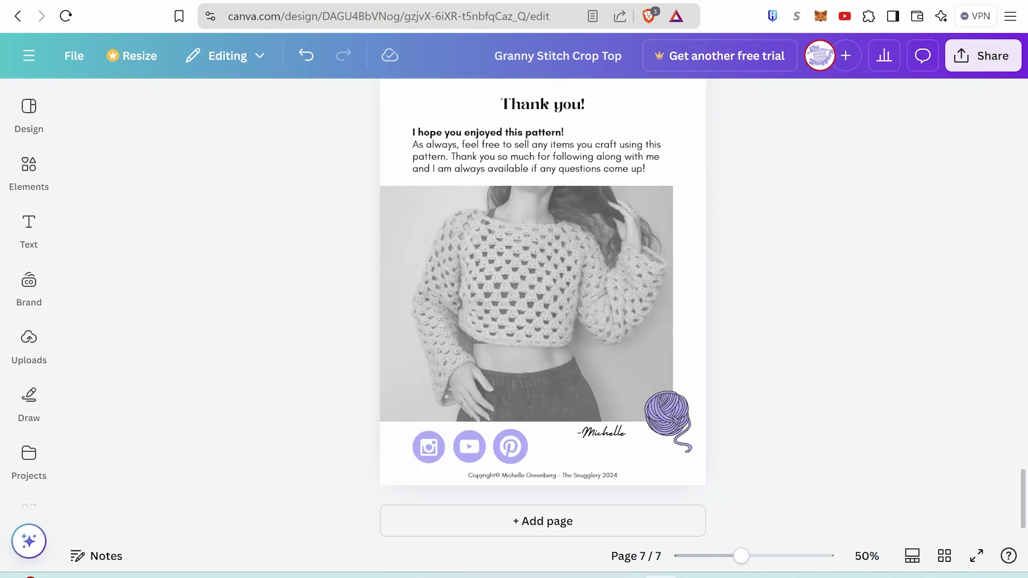
pyautogui.click(983, 55)
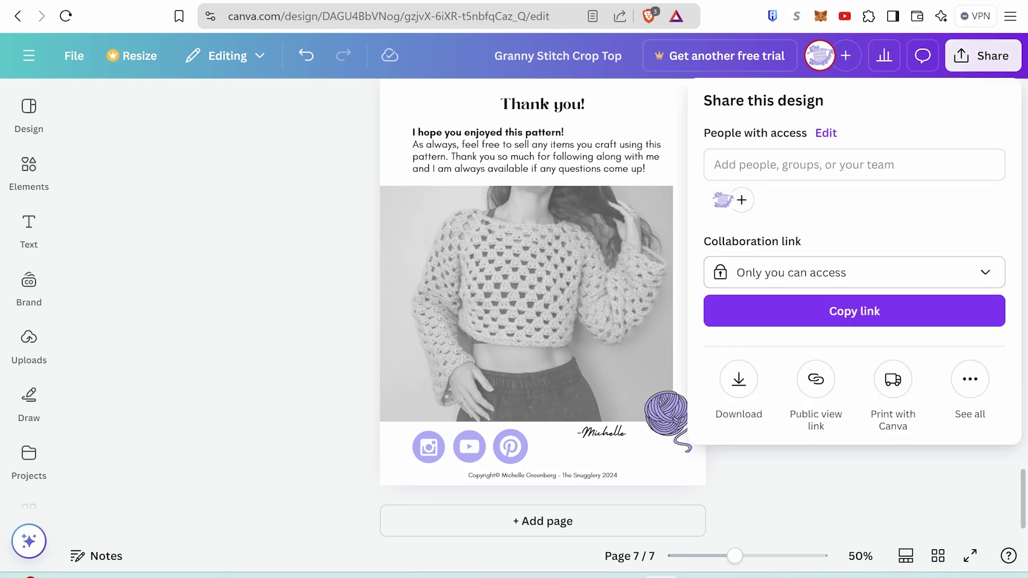
pyautogui.click(738, 379)
pyautogui.click(847, 168)
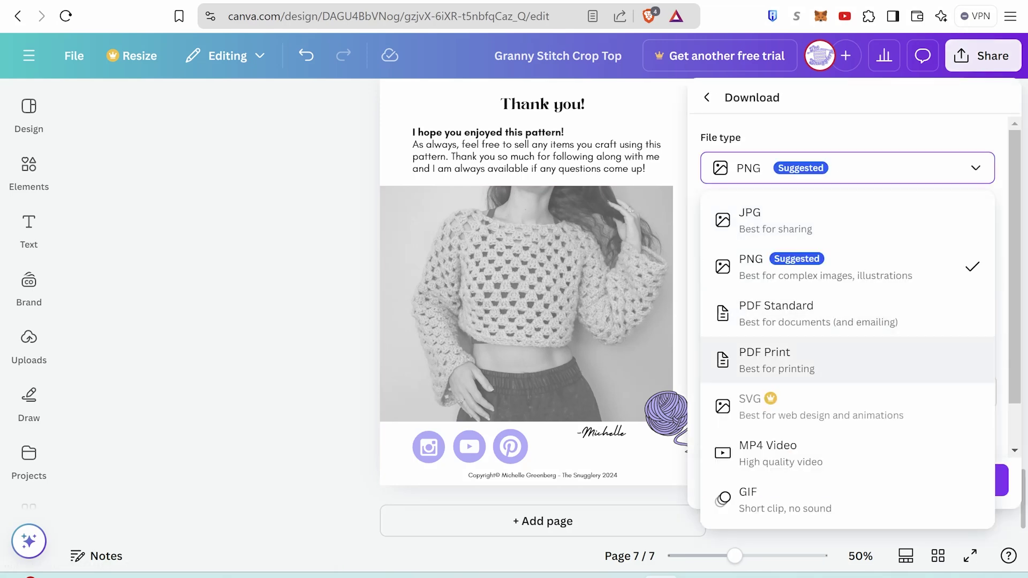
pyautogui.click(764, 358)
pyautogui.click(853, 454)
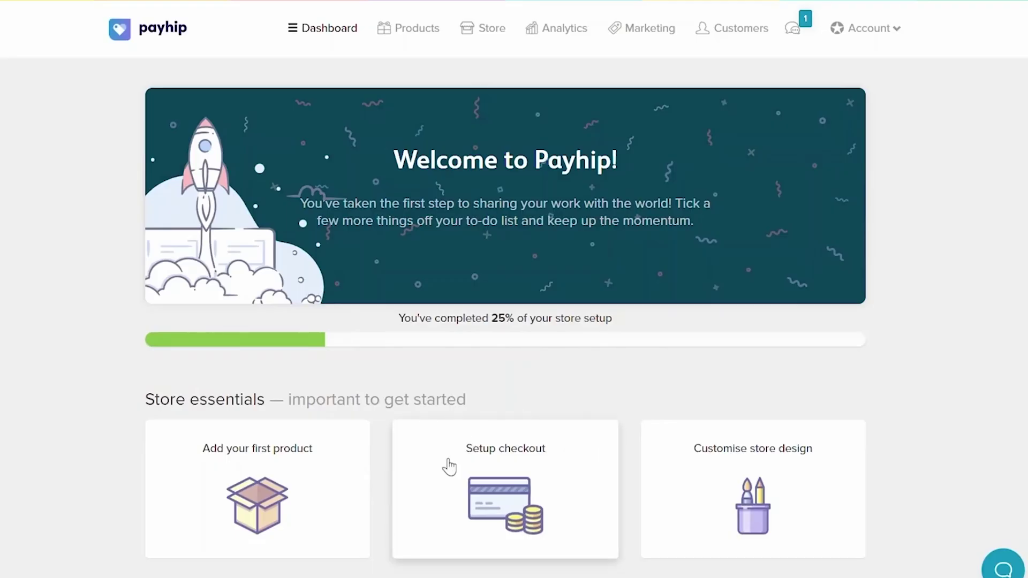
# - Switch to Payhip, open the checkout setup and choose to accept payments with Stripe
pyautogui.click(574, 530)
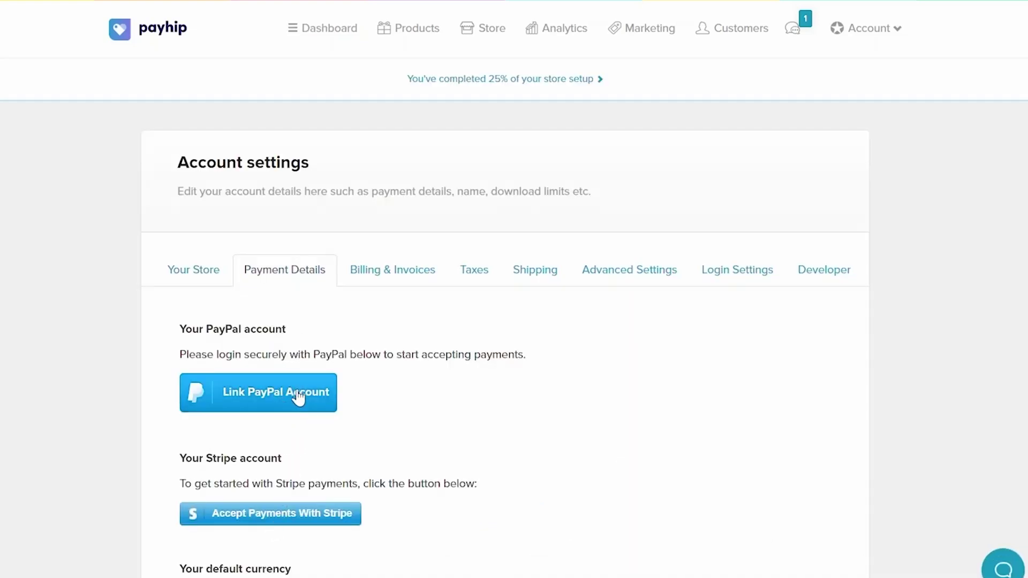
pyautogui.click(324, 513)
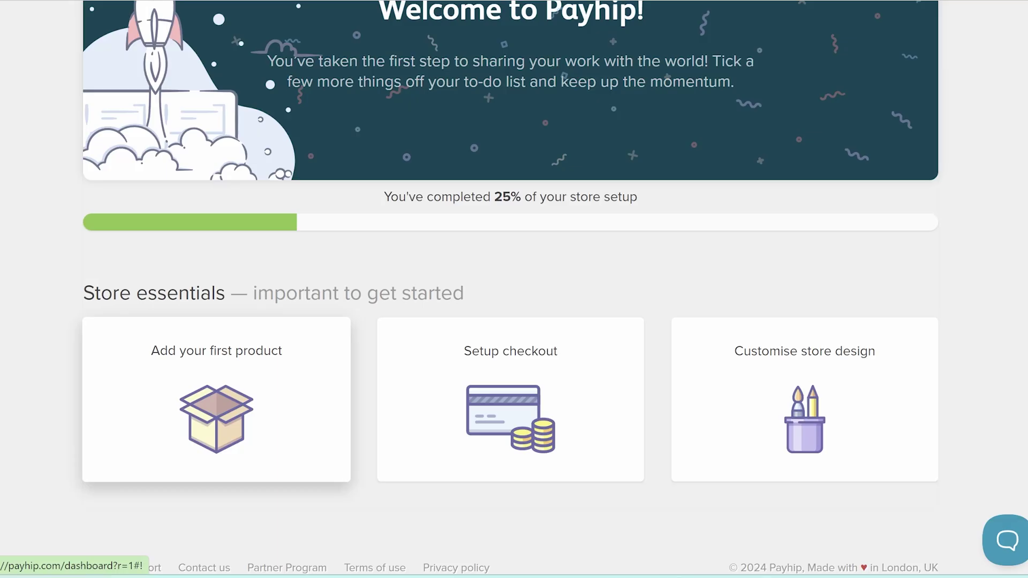
# - Start adding the store's first product and choose Digital Product as its type
pyautogui.click(216, 399)
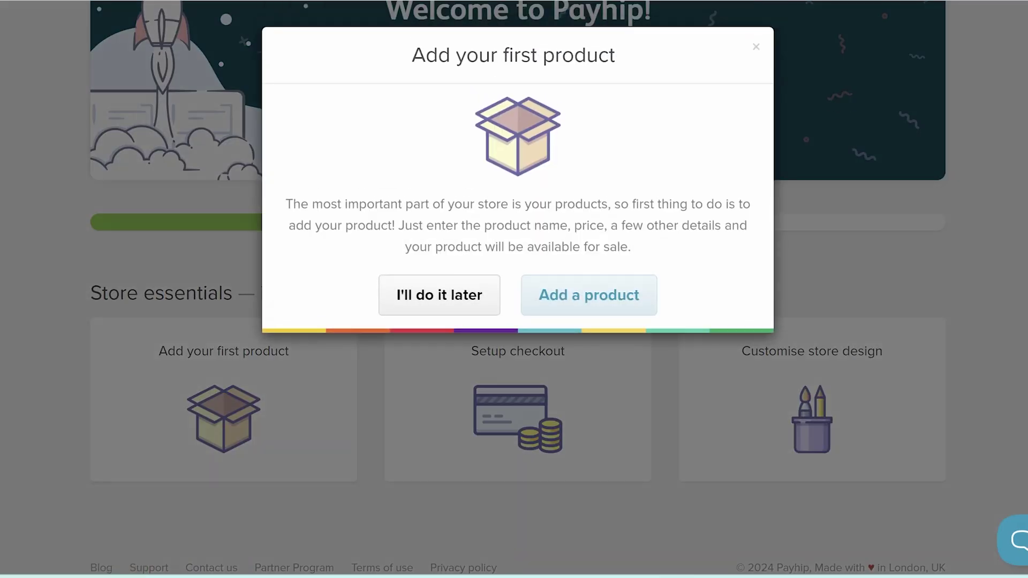
pyautogui.click(589, 295)
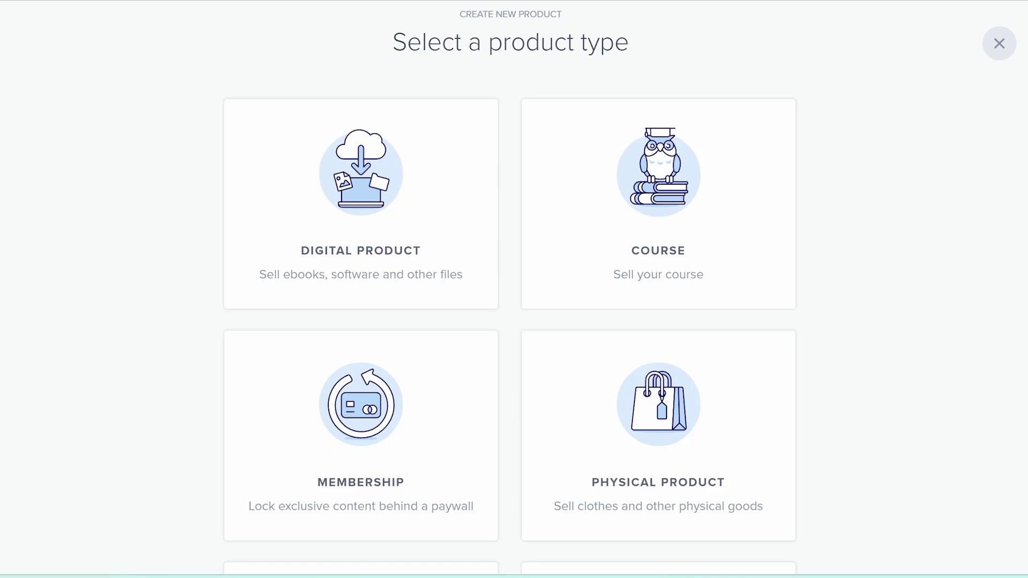
pyautogui.scroll(-1, 514, 289)
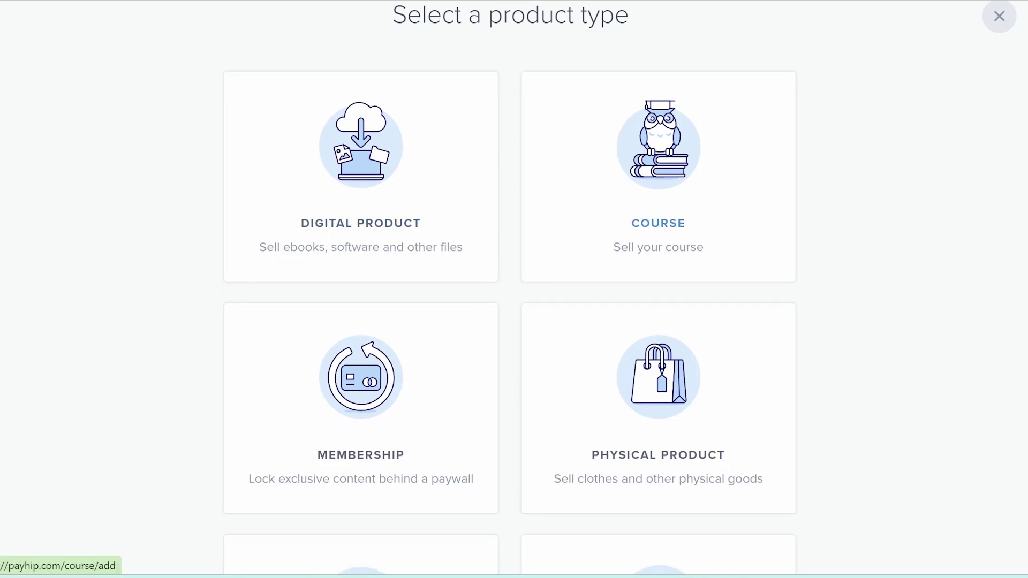
pyautogui.scroll(-3, 514, 289)
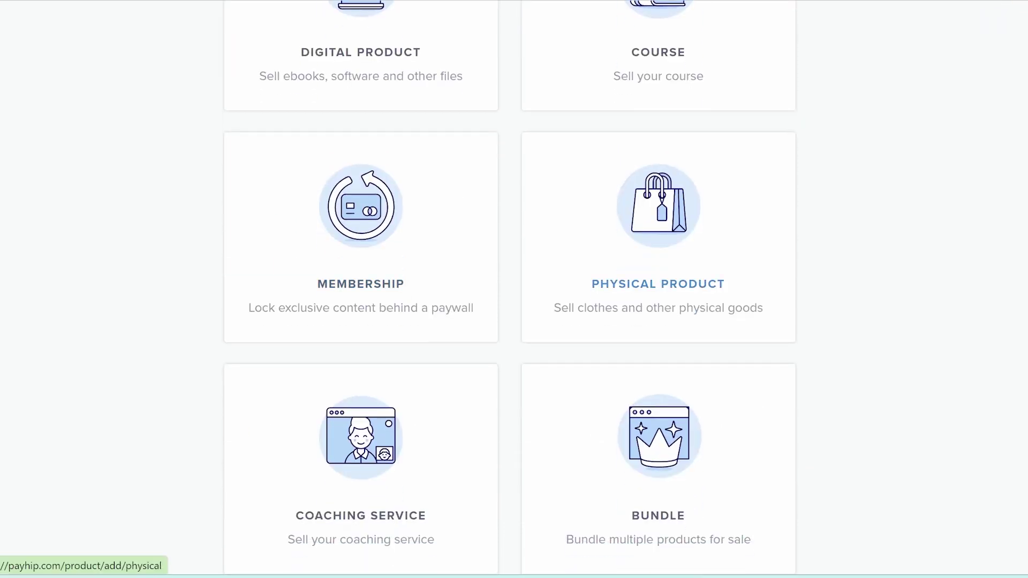
pyautogui.scroll(-1, 514, 289)
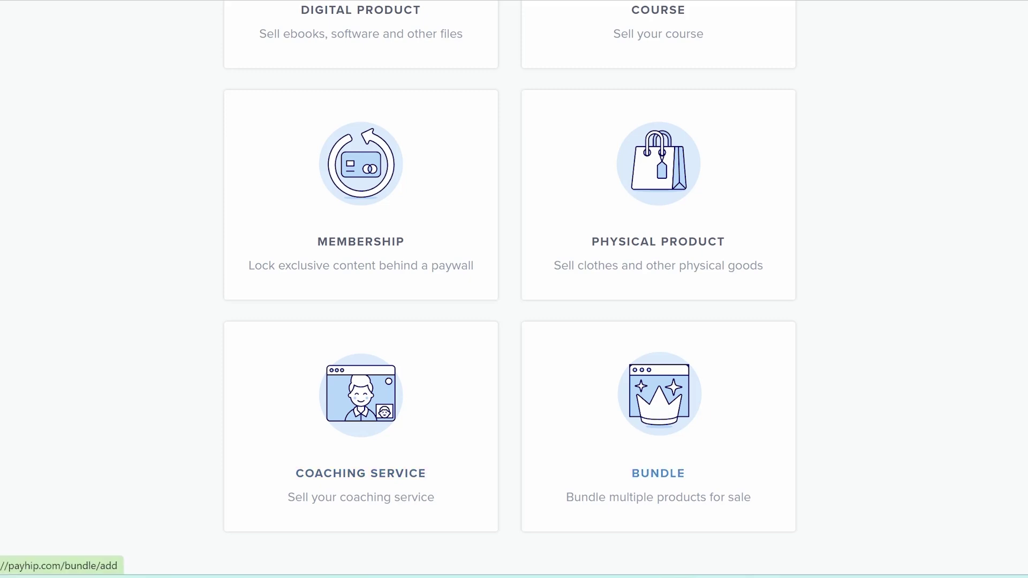
pyautogui.scroll(5, 514, 289)
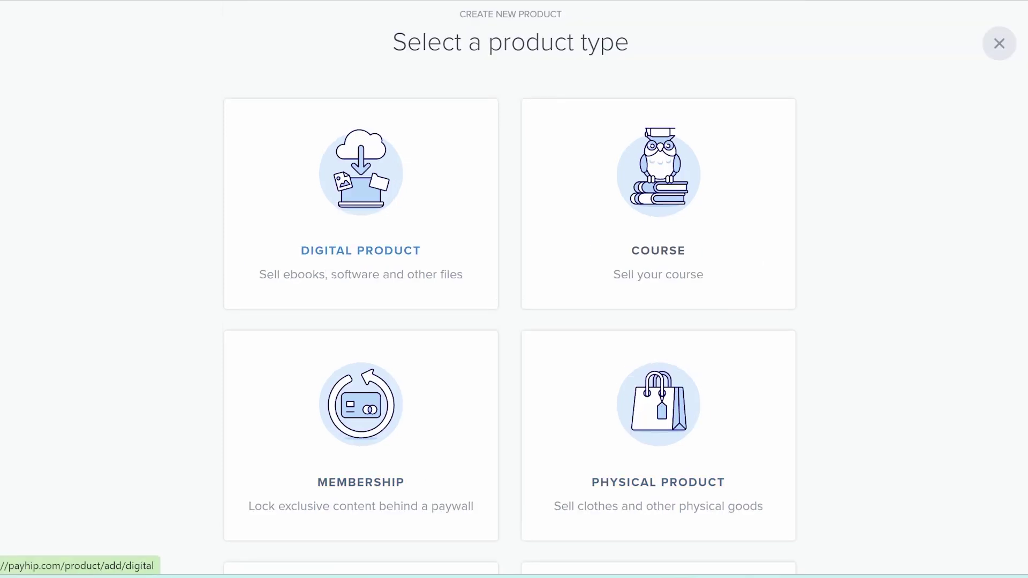
pyautogui.click(361, 203)
# - Upload the Granny Stitch Crop Top PDF as the product file
pyautogui.scroll(-3, 514, 289)
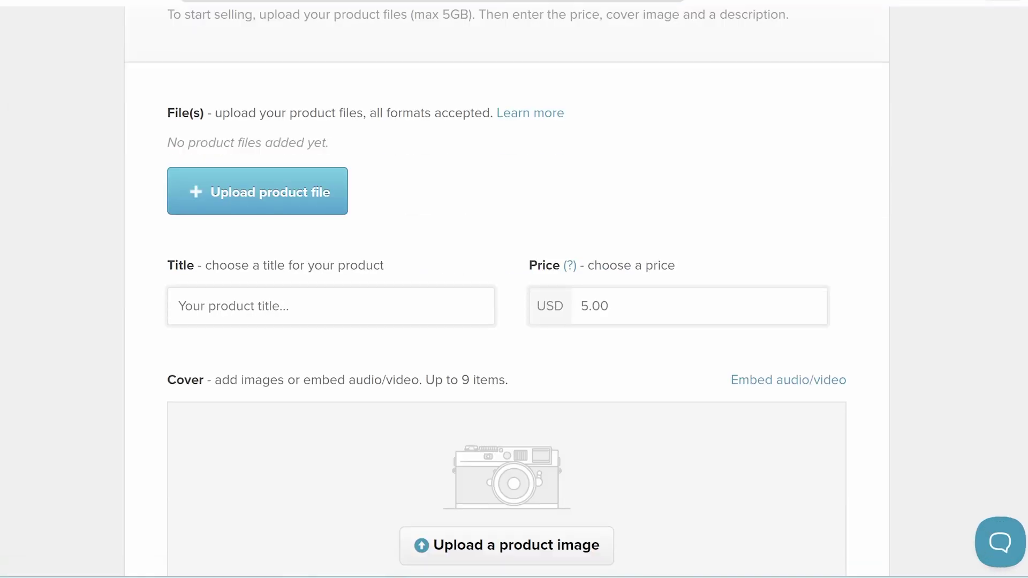
pyautogui.click(257, 191)
pyautogui.scroll(-2, 451, 93)
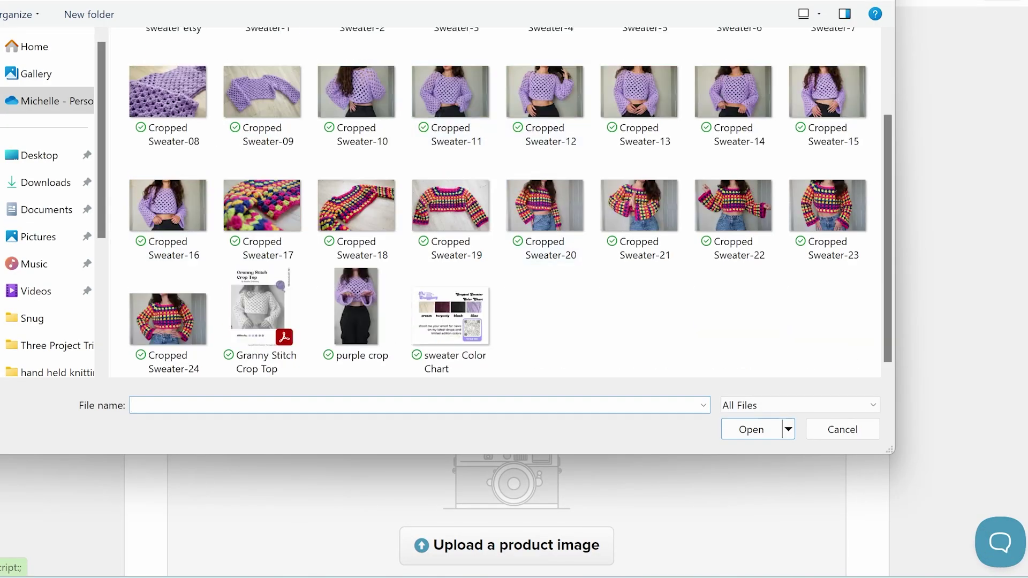
pyautogui.click(257, 308)
pyautogui.click(751, 429)
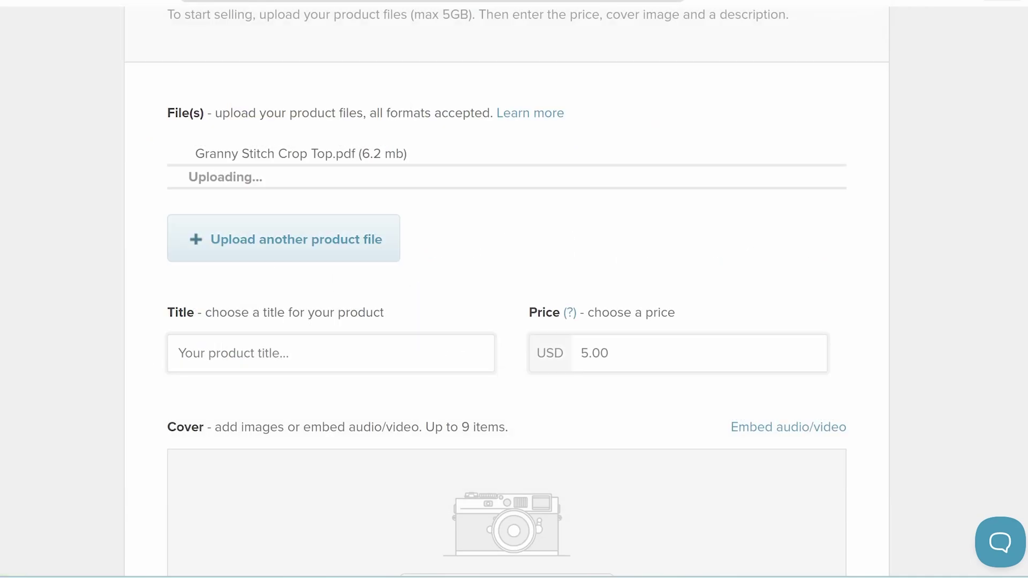
# - Title the product "Granny Stitch Cropped Sweater - Crochet Pattern" and set its price to 6.00 USD
pyautogui.scroll(-3, 507, 289)
pyautogui.click(330, 166)
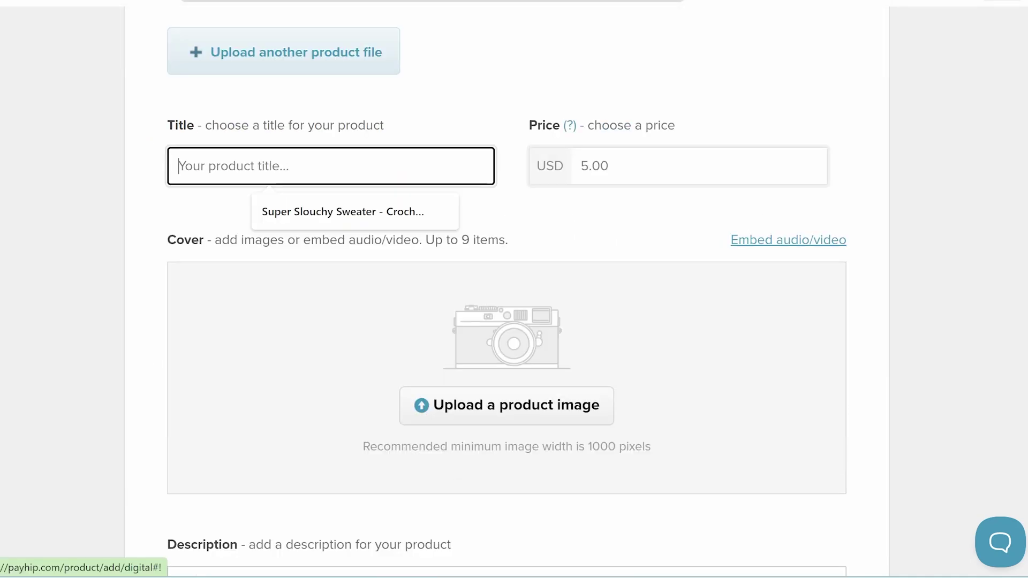
pyautogui.write('Gr')
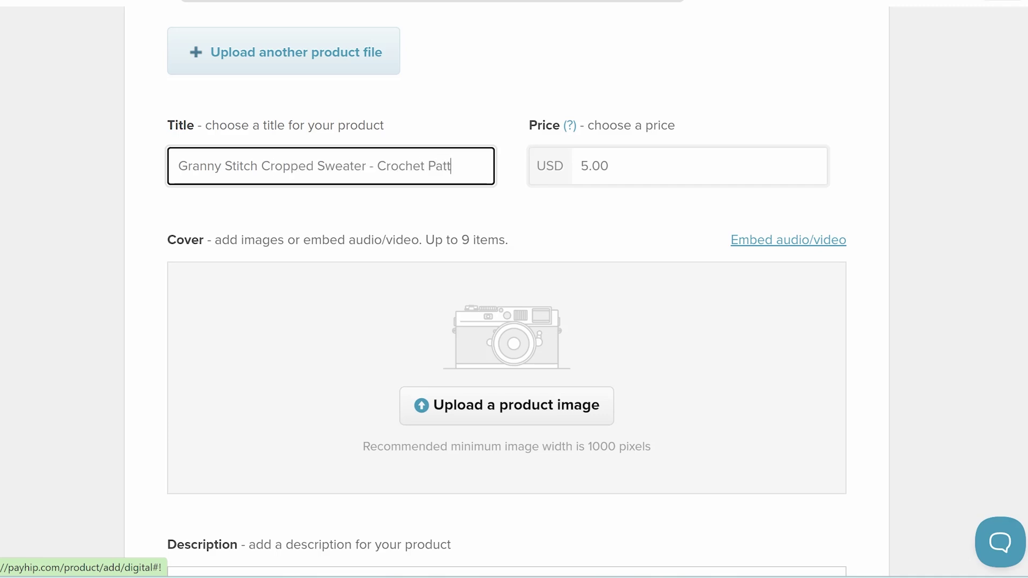
pyautogui.click(608, 166)
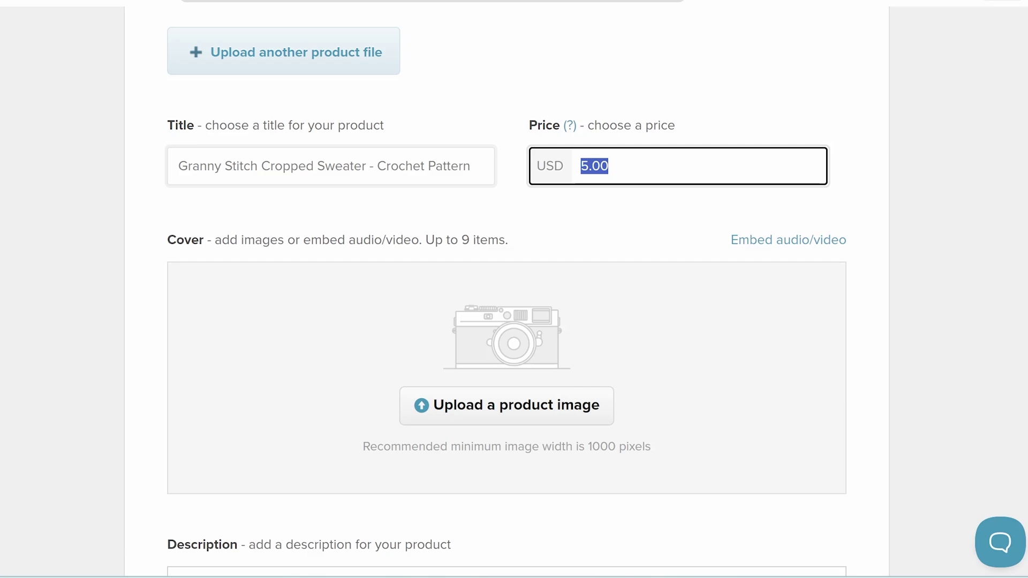
pyautogui.write('6.')
pyautogui.press('Tab')
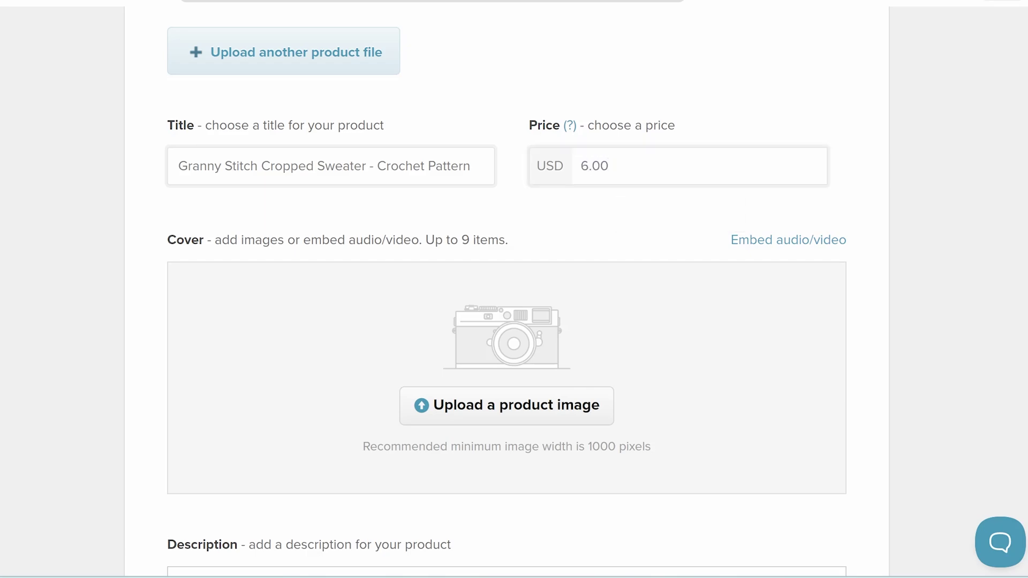
# - Upload the nine selected cropped sweater photos as cover images and rearrange their order
pyautogui.scroll(-2, 506, 321)
pyautogui.click(507, 320)
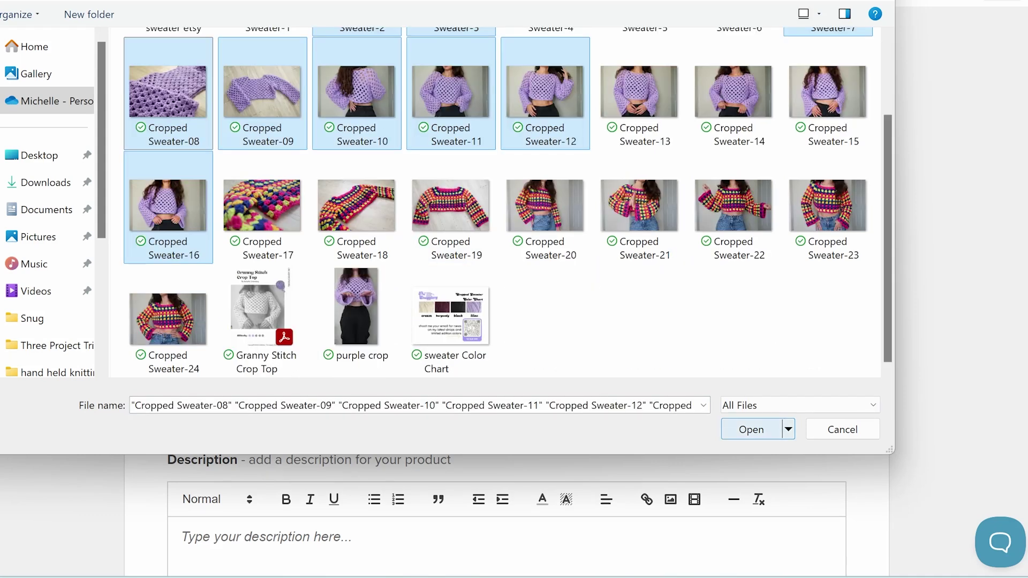
pyautogui.click(751, 429)
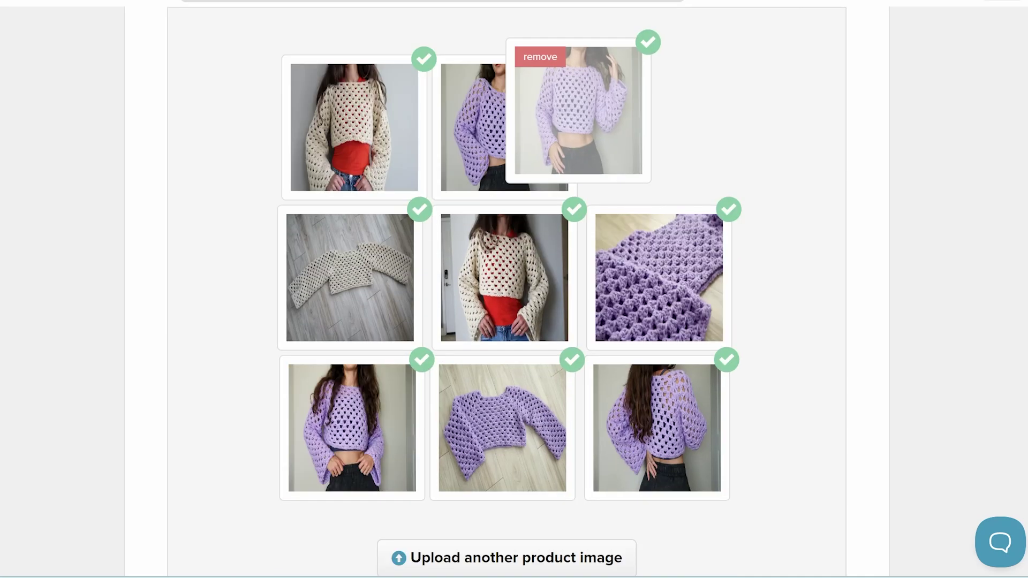
pyautogui.moveTo(578, 111); pyautogui.dragTo(643, 107)
pyautogui.moveTo(504, 277); pyautogui.dragTo(354, 276)
# - Paste the prepared sweater pattern text into the product description
pyautogui.scroll(-10, 656, 428)
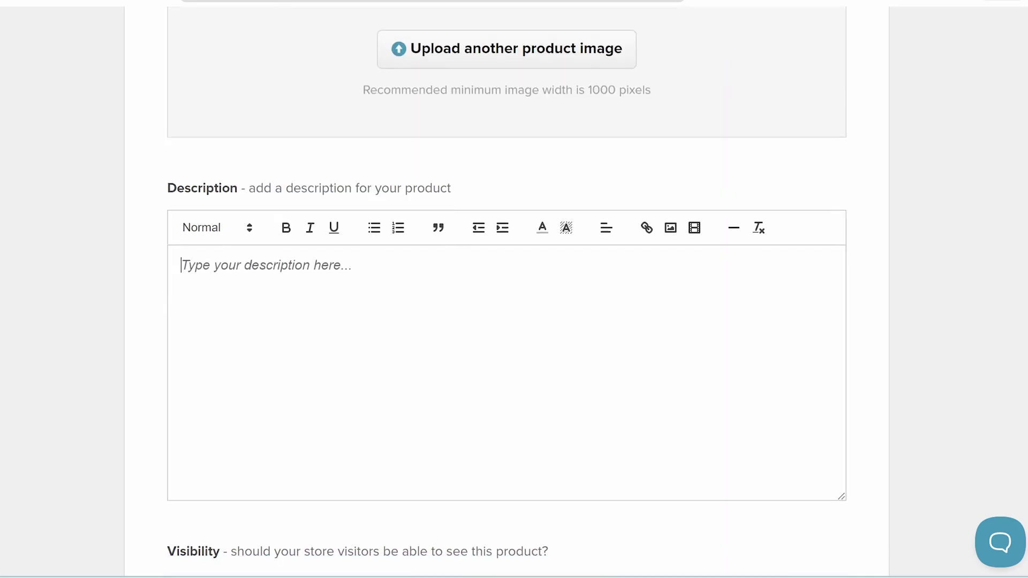
pyautogui.scroll(-2, 506, 321)
pyautogui.hotkey('ctrl', 'v')
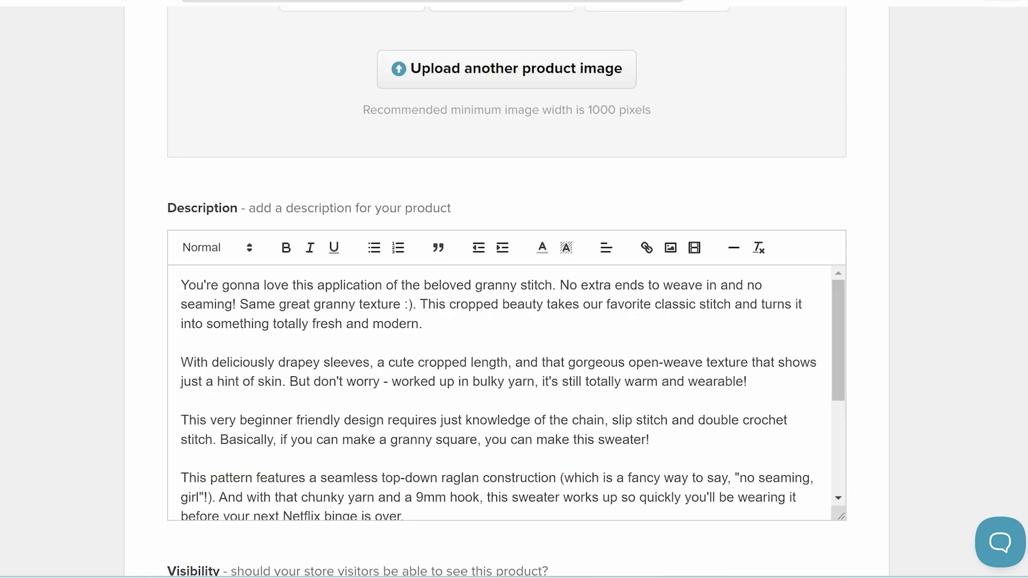
pyautogui.scroll(1, 506, 289)
pyautogui.scroll(-3, 506, 428)
pyautogui.scroll(3, 506, 429)
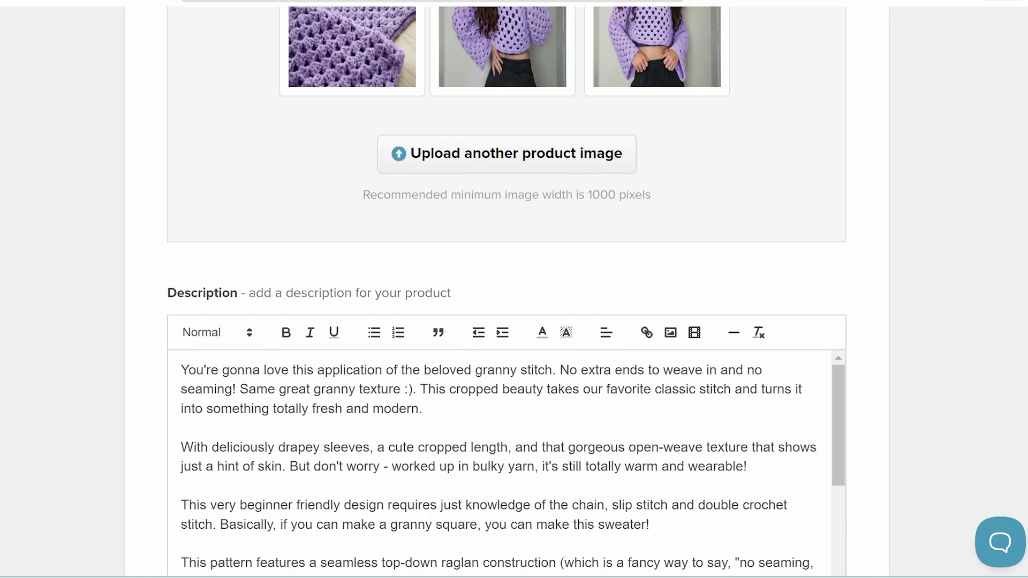
# - Read through the pasted description, checking the skill level, yarn, hook, sizing and PDF delivery details
pyautogui.scroll(-2, 506, 289)
pyautogui.moveTo(203, 220); pyautogui.dragTo(750, 297)
pyautogui.click(436, 335)
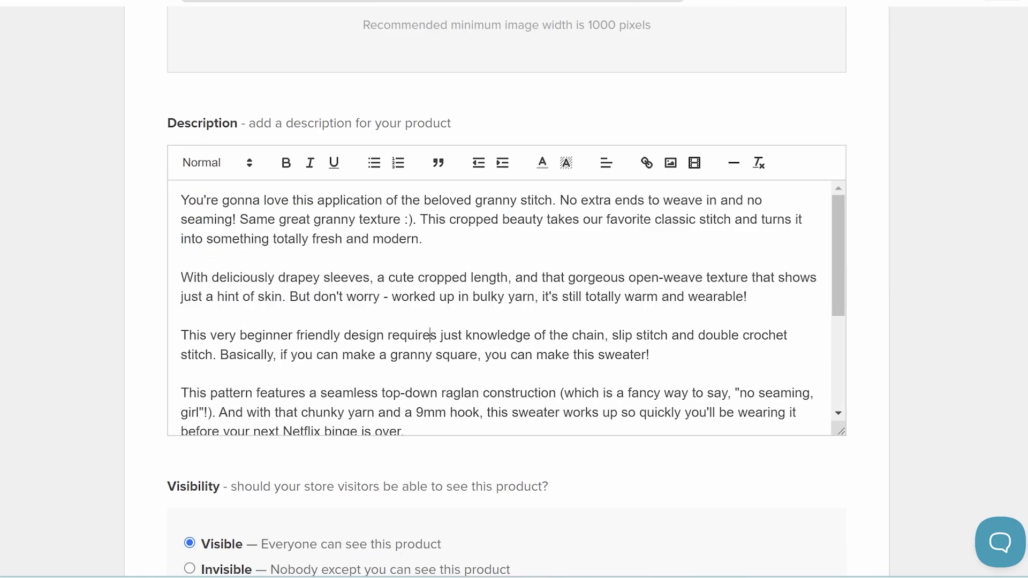
pyautogui.scroll(-1, 507, 321)
pyautogui.moveTo(412, 328); pyautogui.dragTo(434, 327)
pyautogui.moveTo(299, 327); pyautogui.dragTo(373, 328)
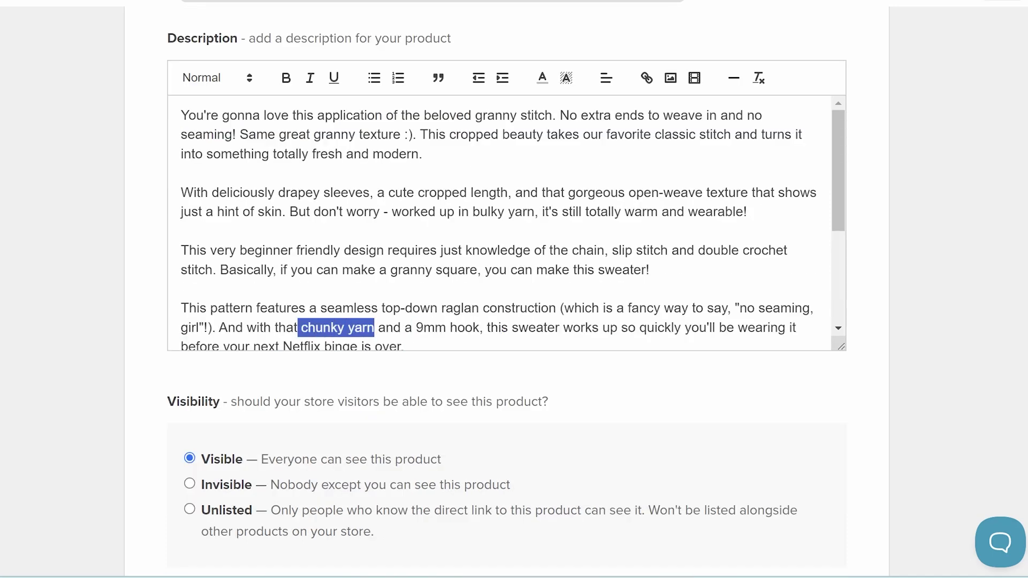
pyautogui.scroll(-3, 374, 327)
pyautogui.moveTo(294, 195); pyautogui.dragTo(397, 195)
pyautogui.click(542, 195)
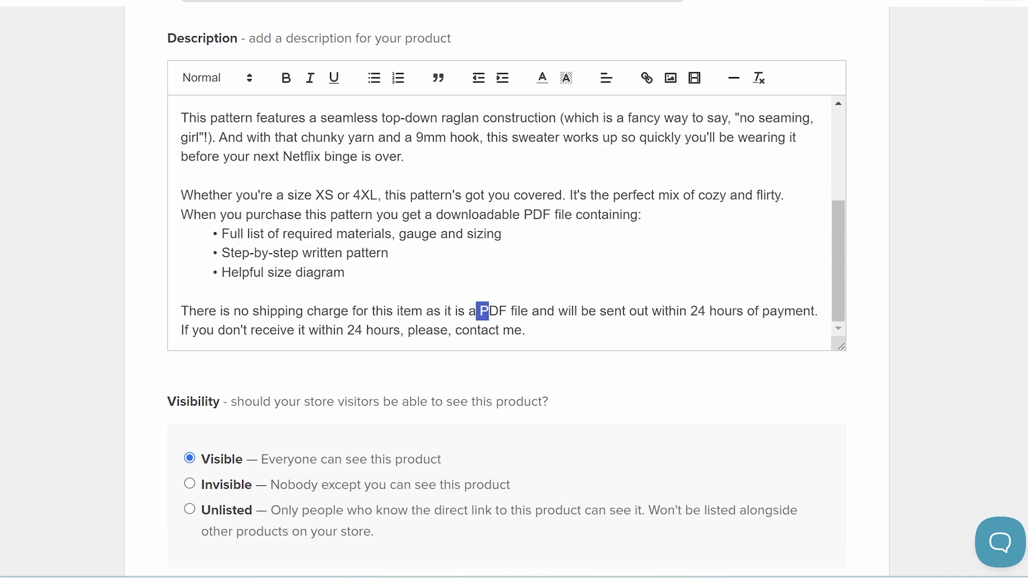
pyautogui.moveTo(488, 312); pyautogui.dragTo(525, 330)
pyautogui.click(526, 331)
# - Keep the product's visibility as Visible and add the product to the store
pyautogui.scroll(-2, 526, 331)
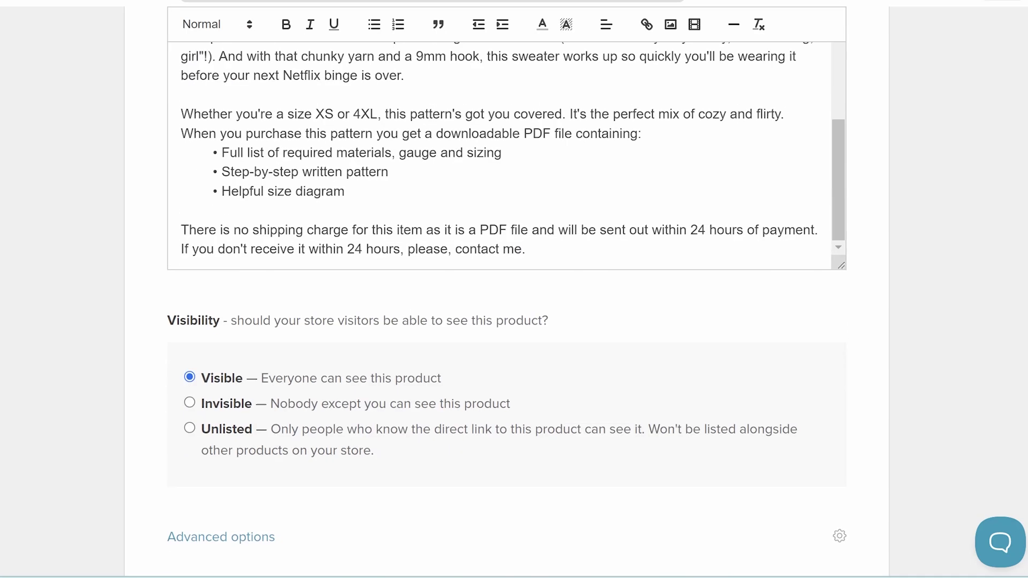
pyautogui.scroll(-3, 506, 289)
pyautogui.scroll(6, 506, 289)
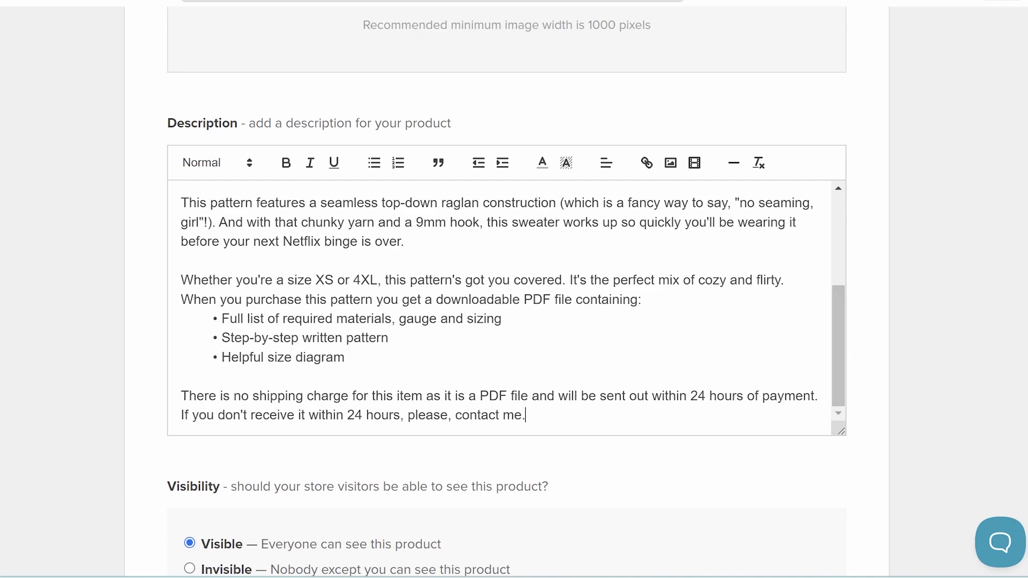
pyautogui.scroll(-7, 507, 290)
pyautogui.click(506, 490)
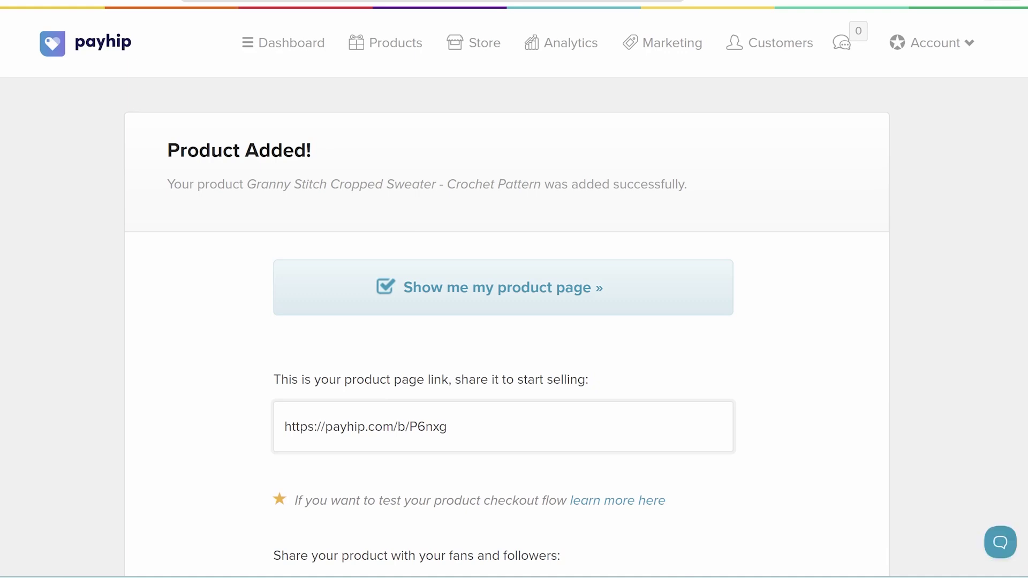
# - Look over the product confirmation page and select the whole product page link for sharing
pyautogui.scroll(-3, 506, 289)
pyautogui.scroll(3, 506, 289)
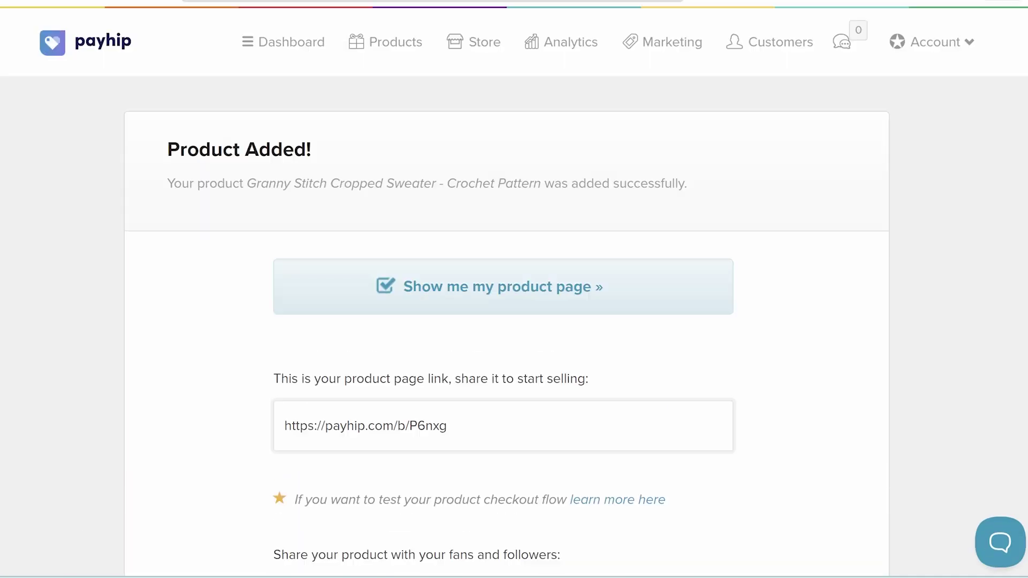
pyautogui.scroll(-2, 514, 289)
pyautogui.click(365, 341)
pyautogui.hotkey('ctrl', 'a')
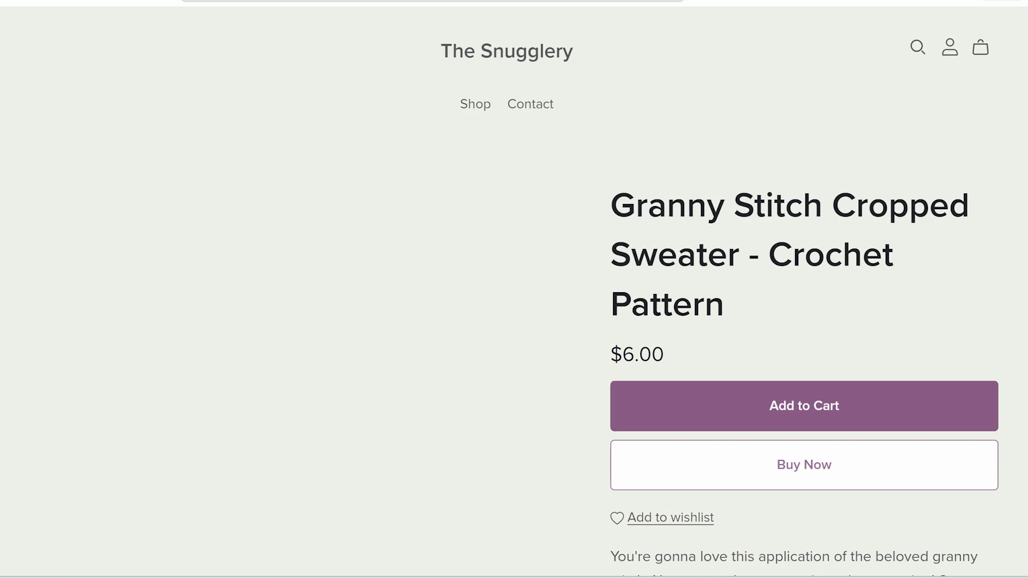
# - Look over the published Granny Stitch Cropped Sweater product page and browse its photos
pyautogui.scroll(-4, 514, 289)
pyautogui.scroll(4, 514, 289)
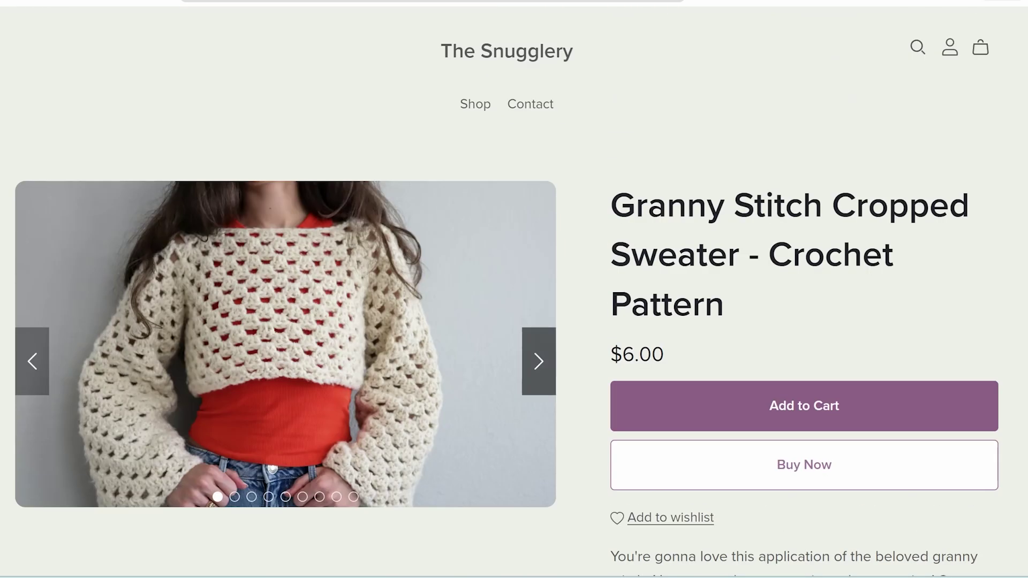
pyautogui.click(539, 361)
pyautogui.click(538, 378)
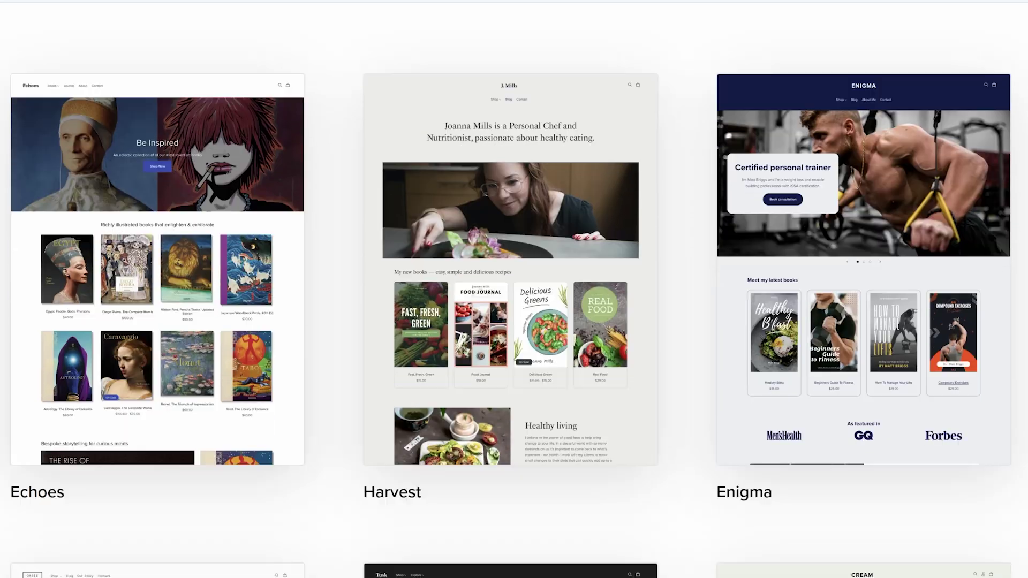
# - Browse the Payhip store theme gallery, including the Cream theme for crochet and knitting patterns
pyautogui.scroll(-2, 514, 289)
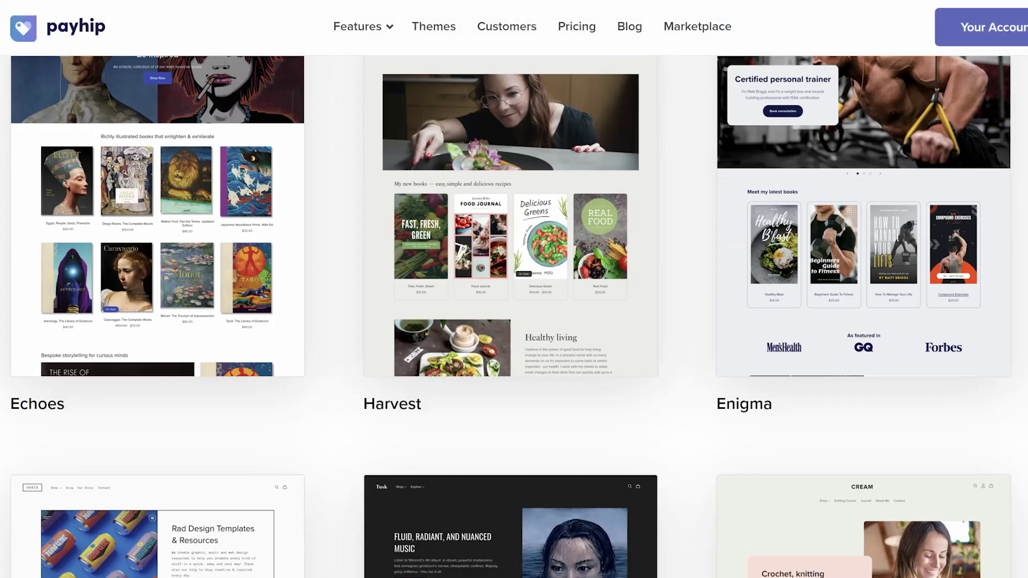
pyautogui.scroll(-3, 514, 289)
pyautogui.scroll(-3, 514, 289)
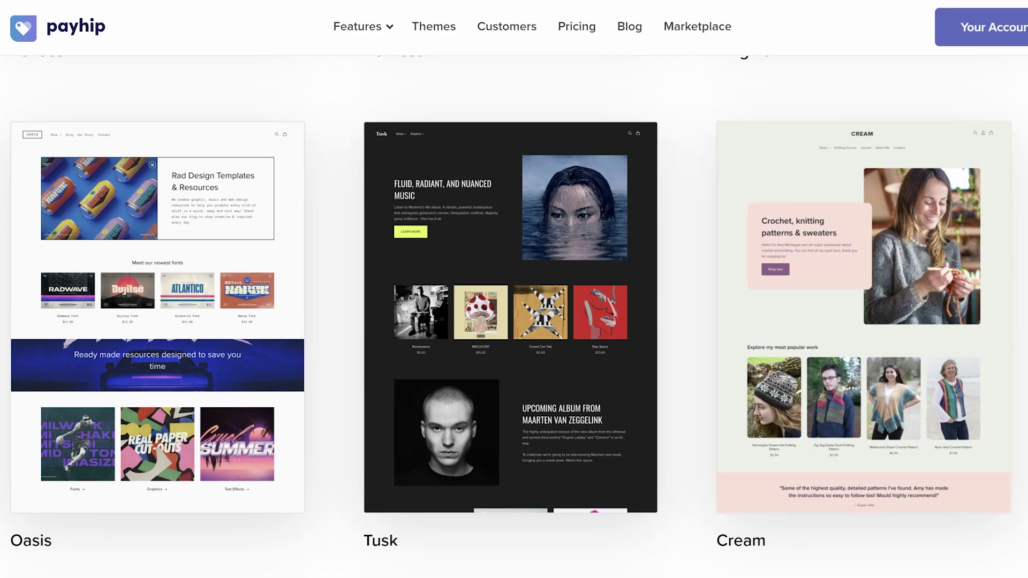
pyautogui.scroll(-1, 514, 289)
pyautogui.scroll(-8, 514, 289)
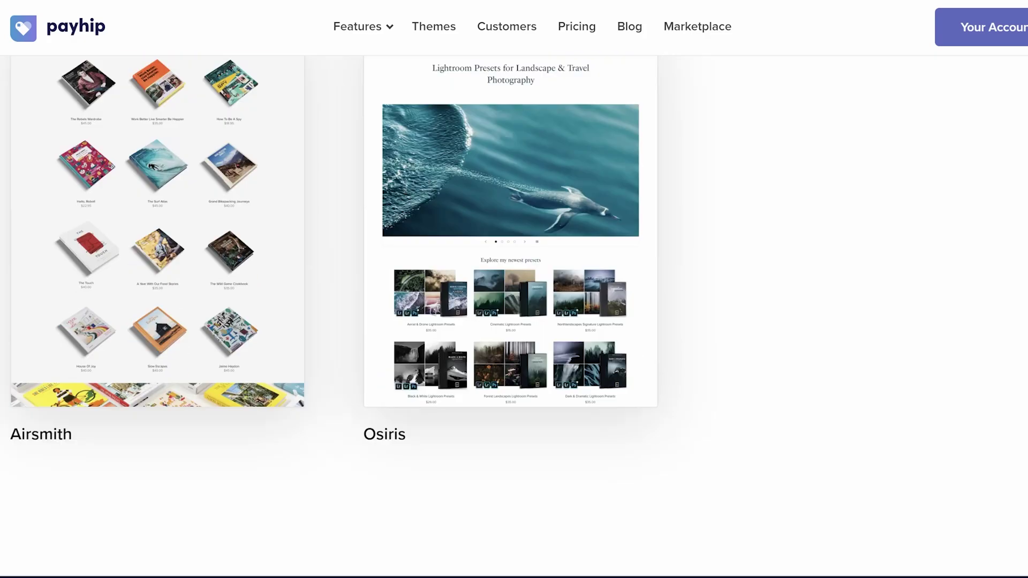
pyautogui.scroll(10, 514, 289)
pyautogui.moveTo(864, 315)
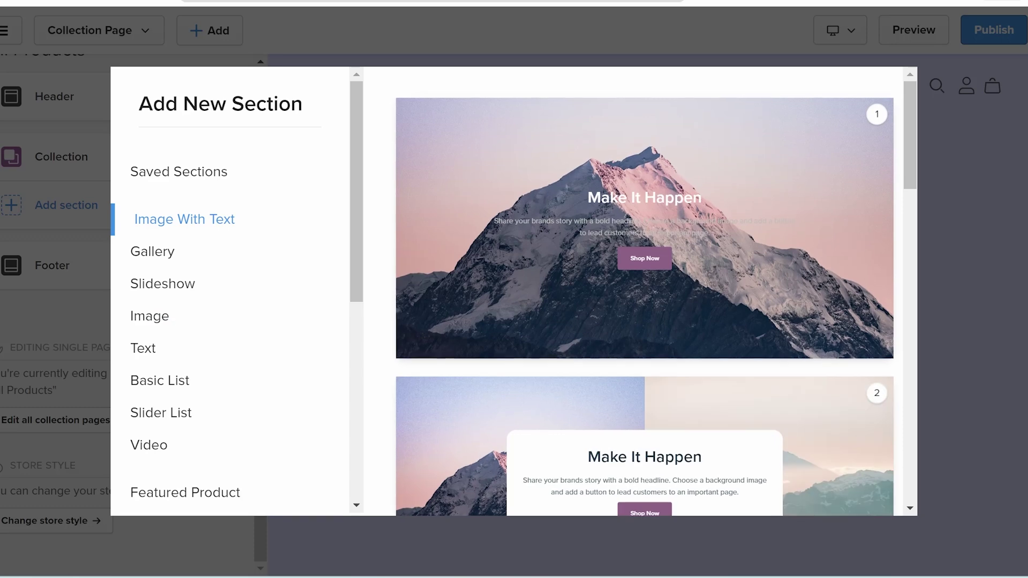
# - Add a FAQs section to the collection page using layout 1
pyautogui.scroll(-8, 644, 291)
pyautogui.click(146, 348)
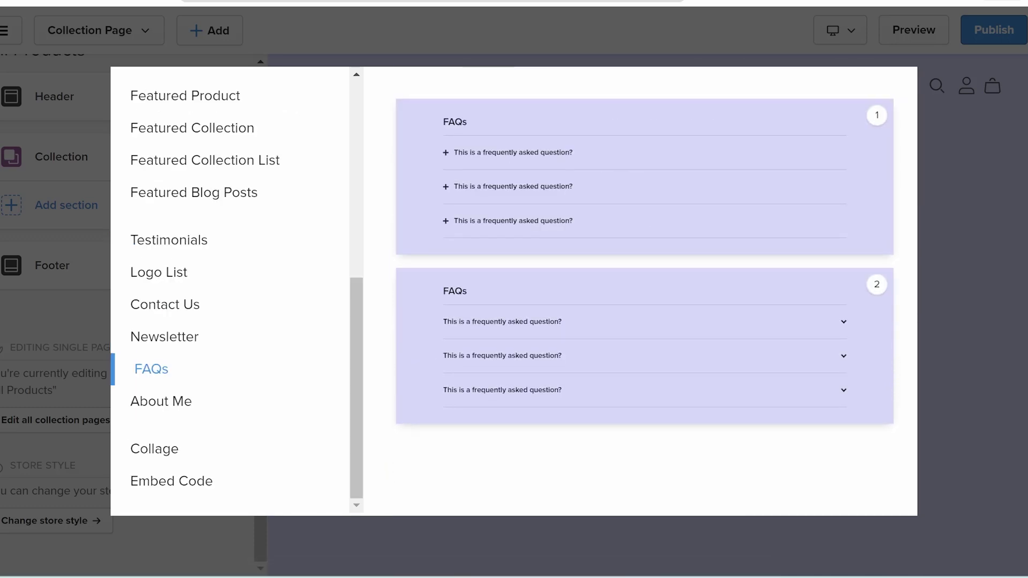
pyautogui.click(645, 177)
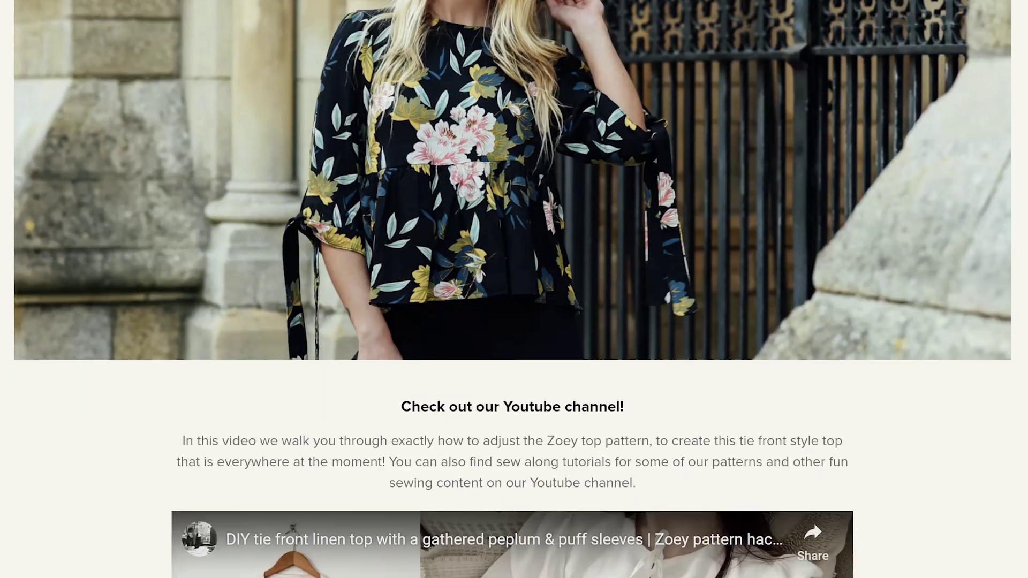
# - Look over example Payhip pattern stores, including the Fig and Filament product listings
pyautogui.scroll(-8, 514, 289)
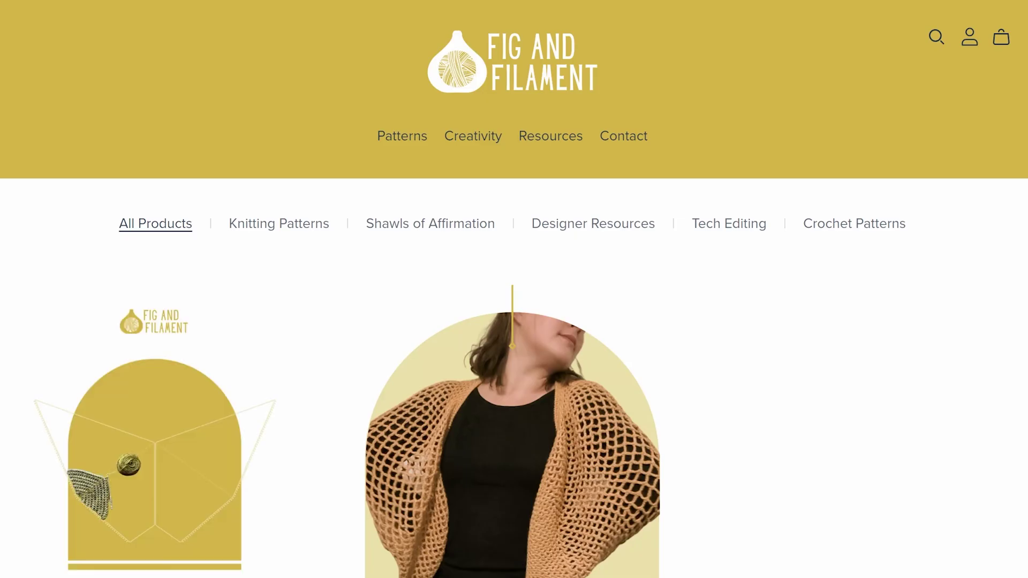
pyautogui.scroll(-1, 514, 289)
pyautogui.scroll(-3, 514, 289)
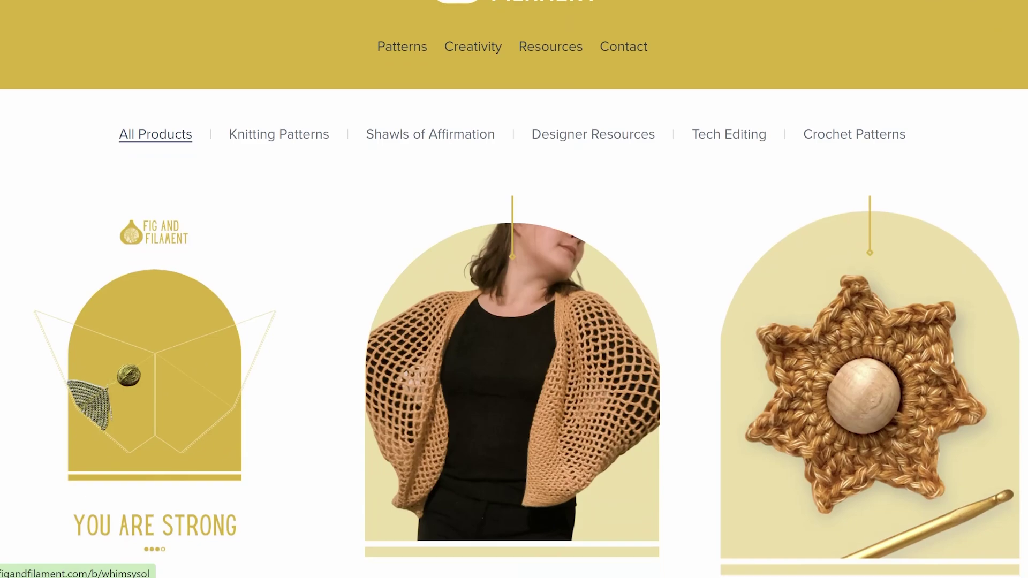
pyautogui.scroll(-3, 514, 289)
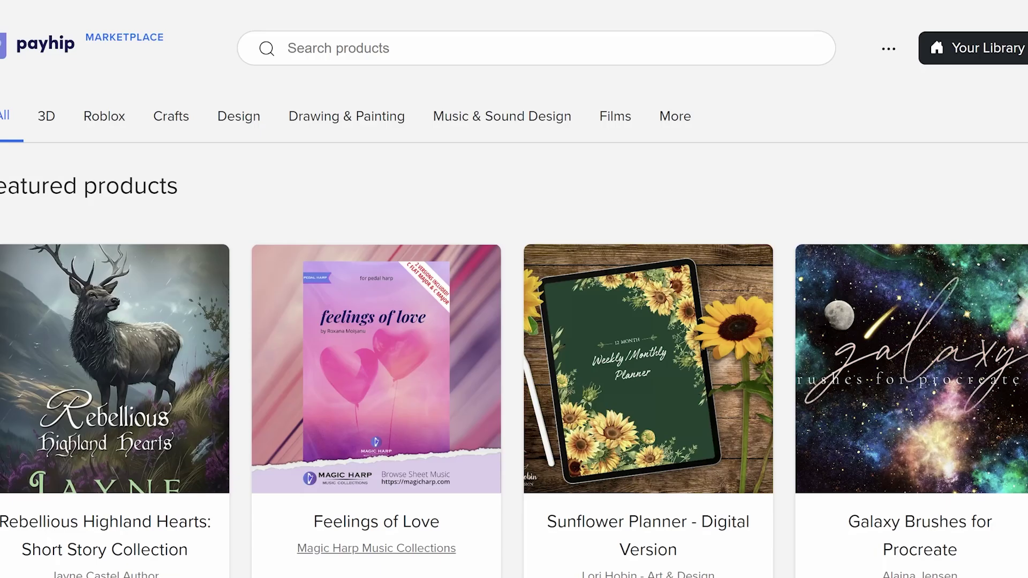
# - Examine the Payhip Marketplace's featured products and browse the crochet patterns listed under Crafts
pyautogui.scroll(-1, 514, 290)
pyautogui.scroll(-4, 514, 289)
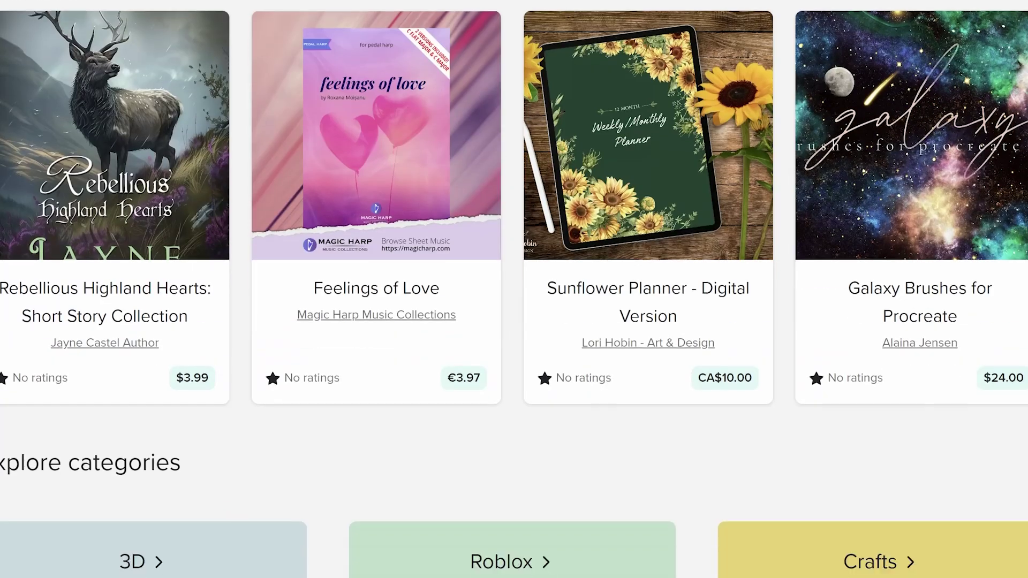
pyautogui.scroll(5, 514, 289)
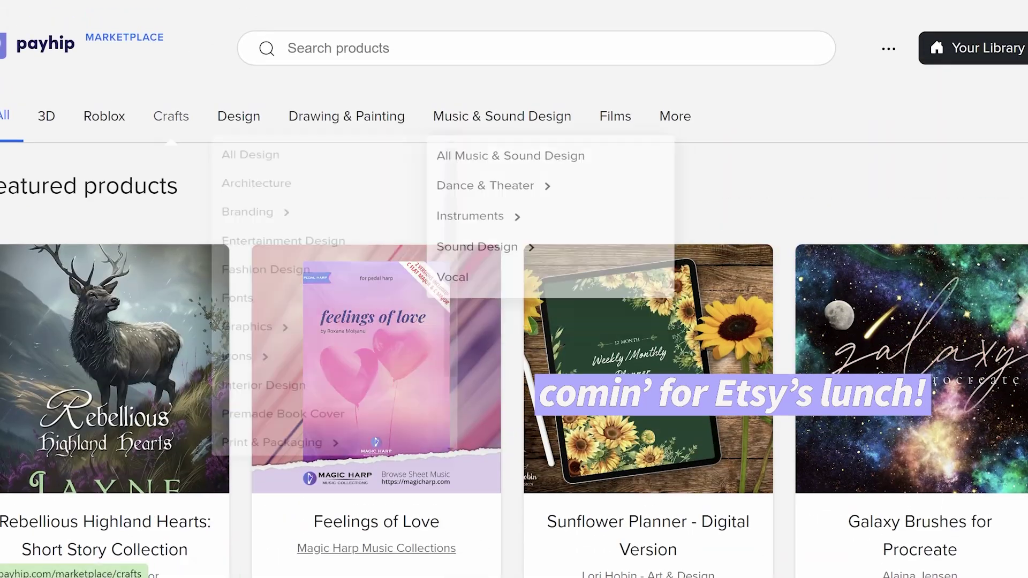
pyautogui.moveTo(172, 117)
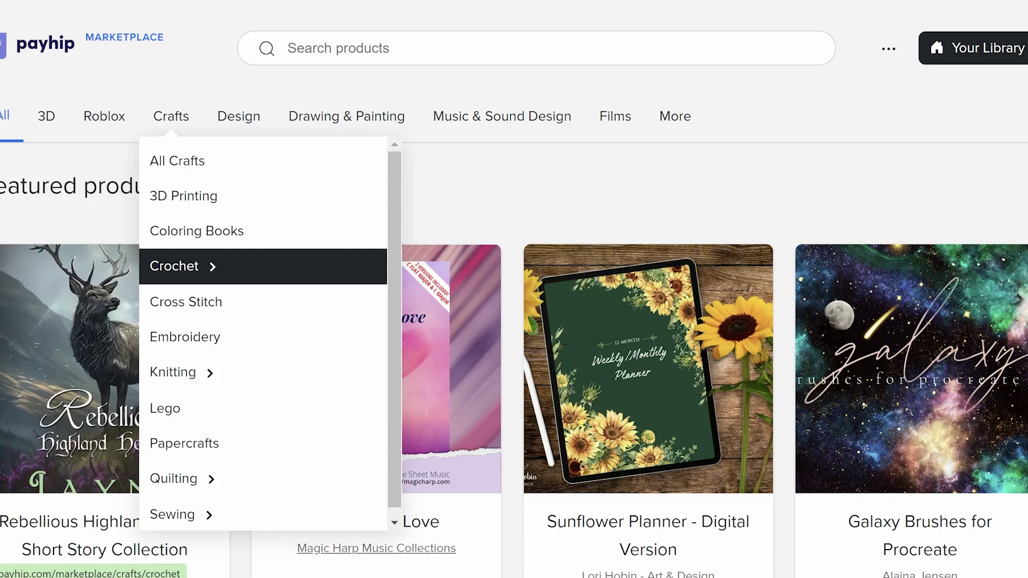
pyautogui.click(176, 266)
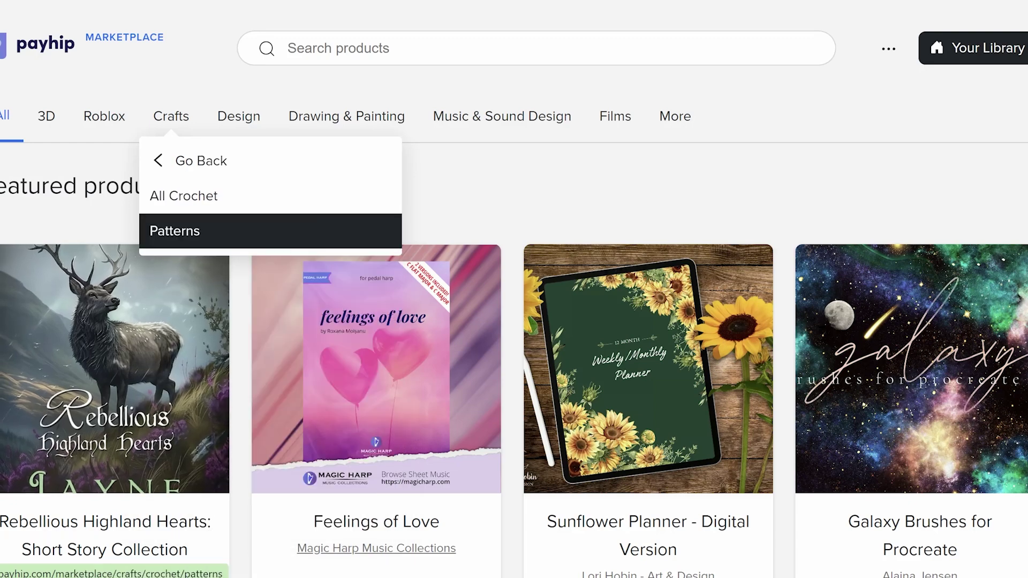
pyautogui.click(177, 231)
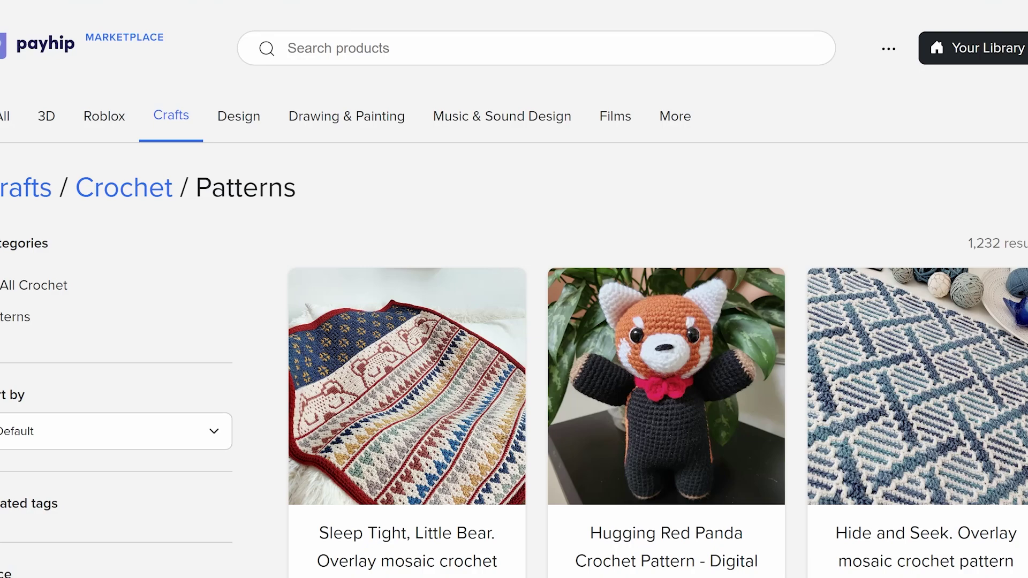
pyautogui.scroll(-3, 514, 321)
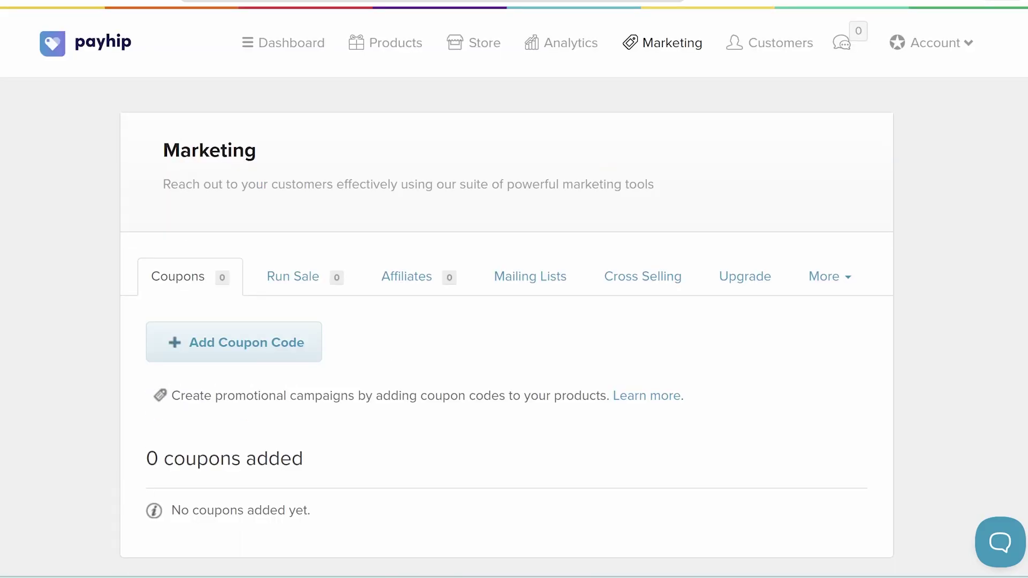
# - Start a new coupon code that applies to the specific product Granny Stitch Cropped Sweater - Crochet Pattern
pyautogui.scroll(-2, 514, 289)
pyautogui.click(234, 262)
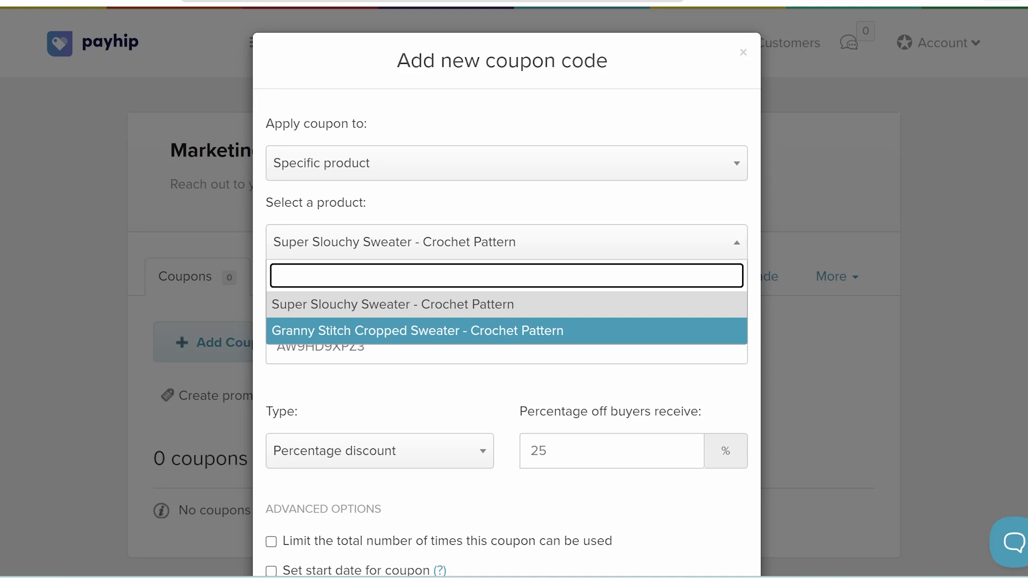
pyautogui.click(418, 330)
# - Replace the generated coupon code with WATCHEDTILLTHEEND
pyautogui.scroll(-1, 506, 305)
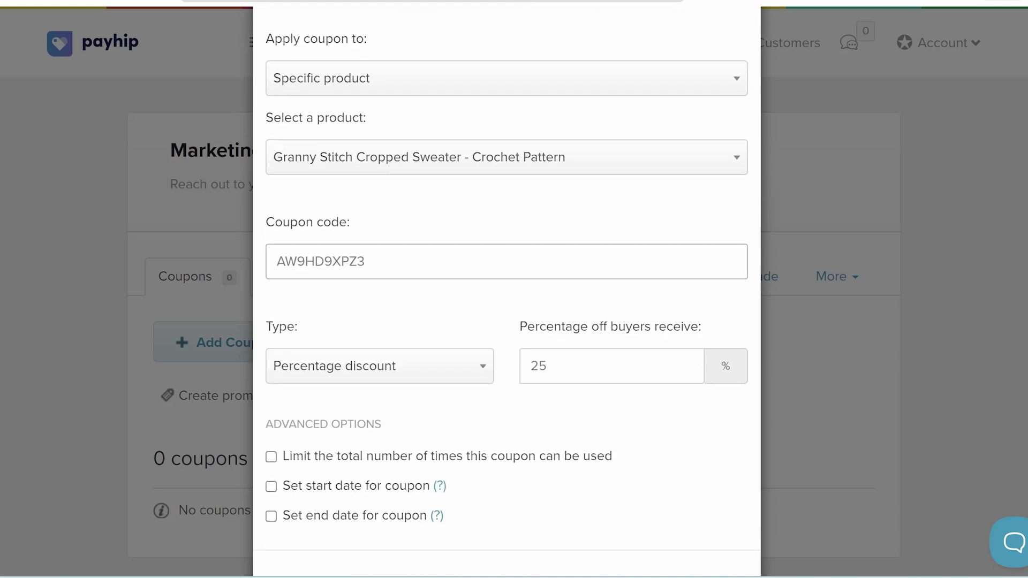
pyautogui.click(365, 262)
pyautogui.hotkey('ctrl', 'a')
pyautogui.write('WATCHED')
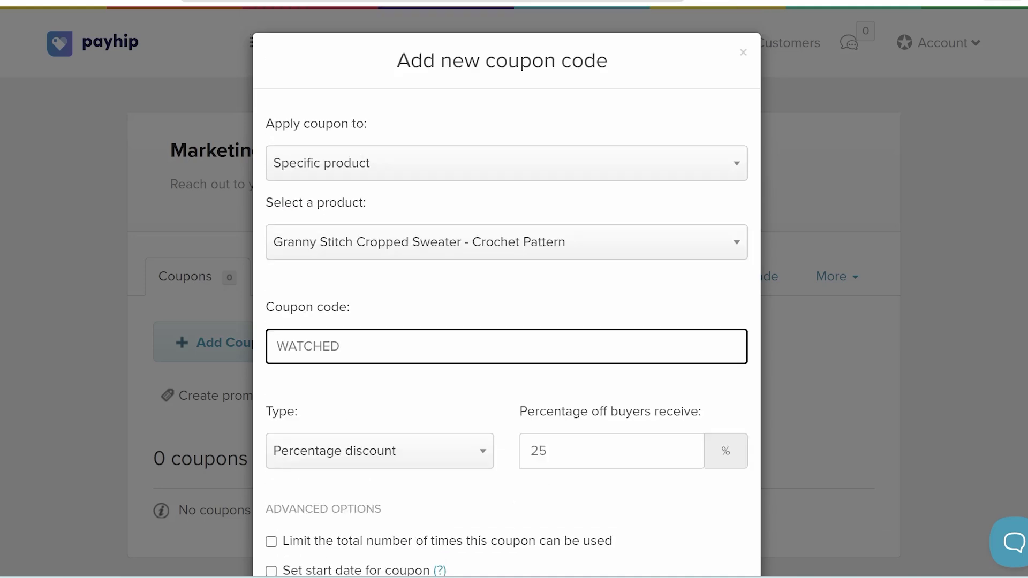
pyautogui.write('TILLTHEEND')
# - Make the coupon a fixed amount discount of 5.00 USD, leaving the usage limit and start and end dates off
pyautogui.press('Tab')
pyautogui.press('Down')
pyautogui.press('Tab')
pyautogui.write('5.00')
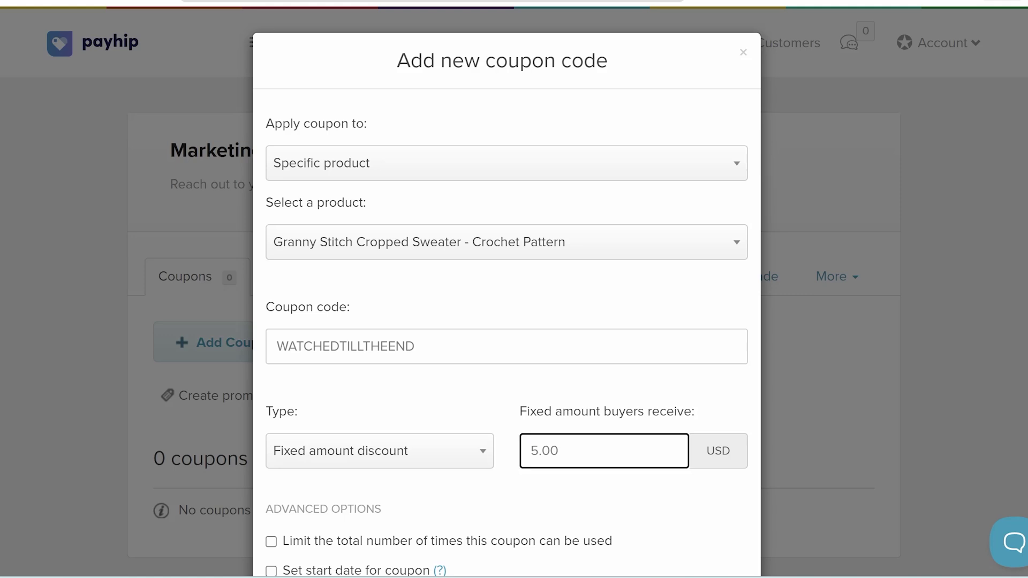
pyautogui.press('Tab')
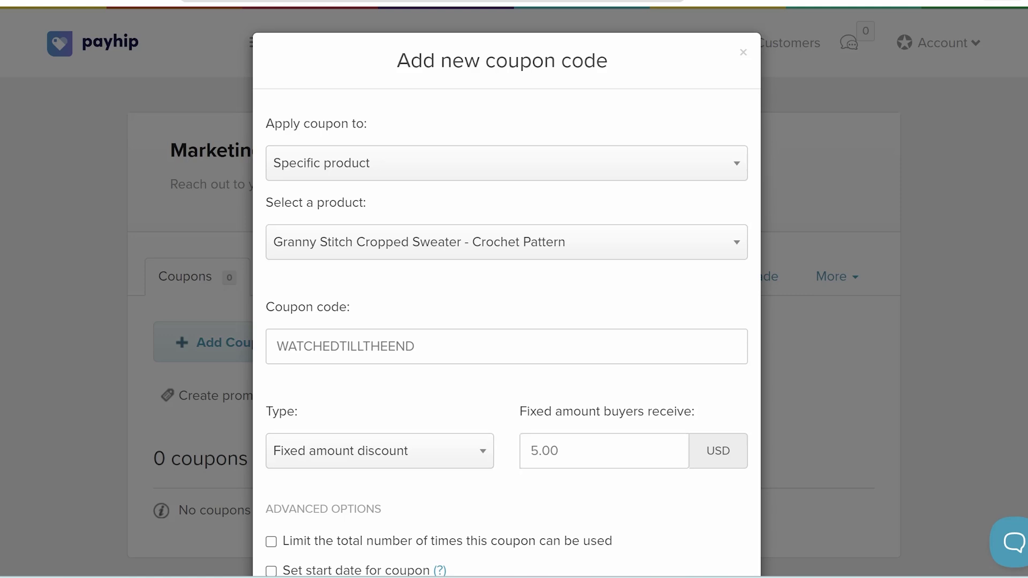
pyautogui.press('Tab')
pyautogui.press('Tab')
pyautogui.scroll(-2, 506, 299)
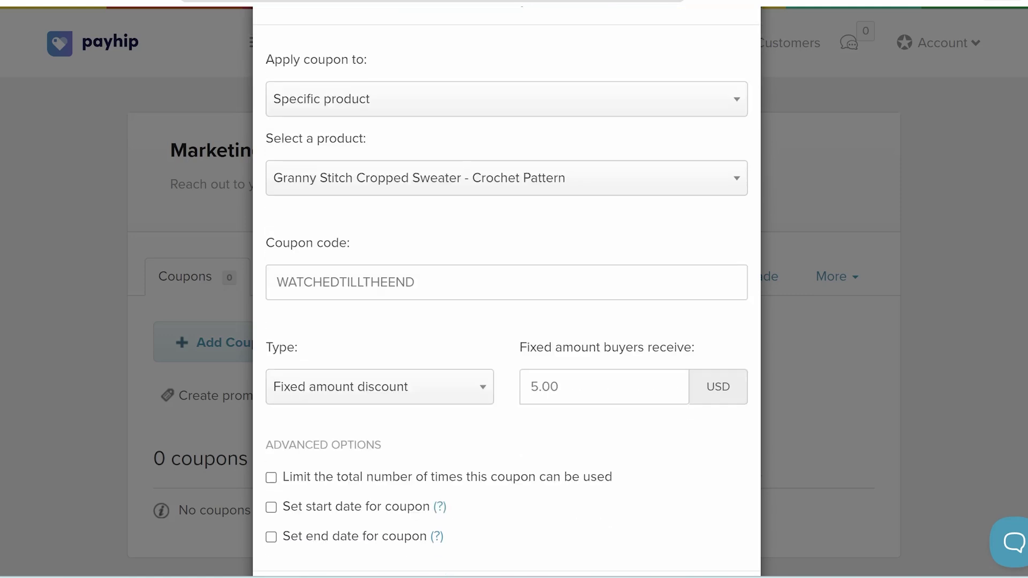
pyautogui.scroll(-2, 507, 299)
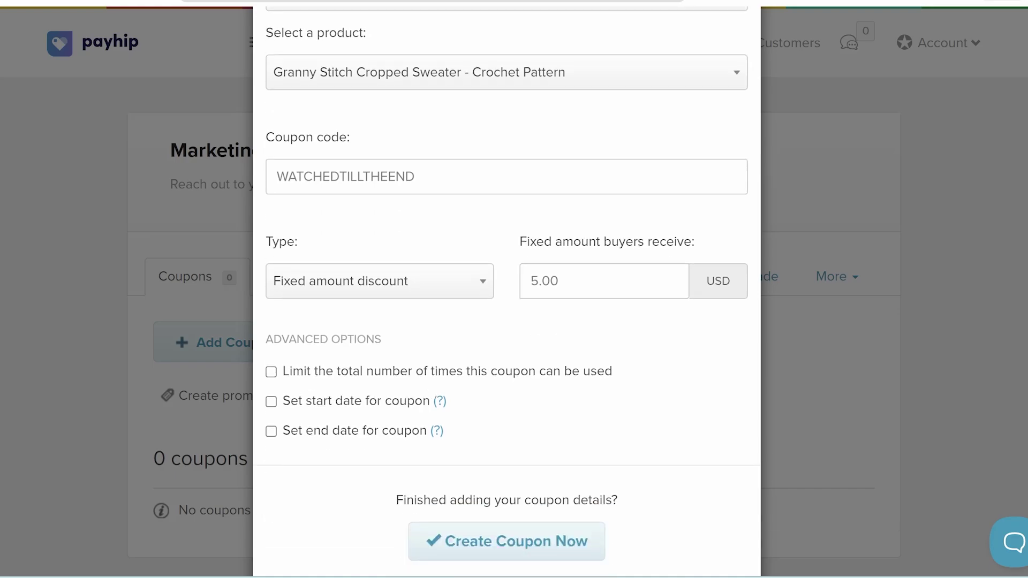